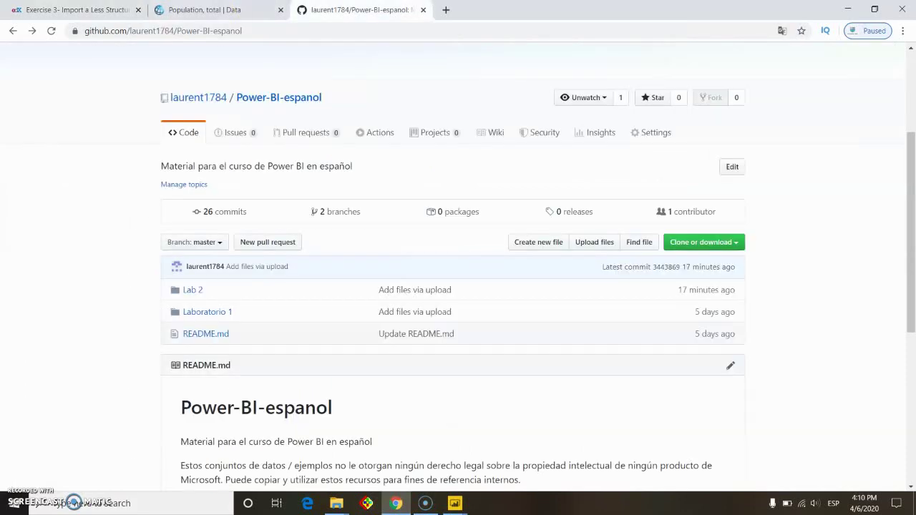
# Review the Power-BI-espanol repository's lab folders and the World Bank "Population, total" page with its download options.
pyautogui.scroll(2, 159, 268)
pyautogui.scroll(-2, 152, 259)
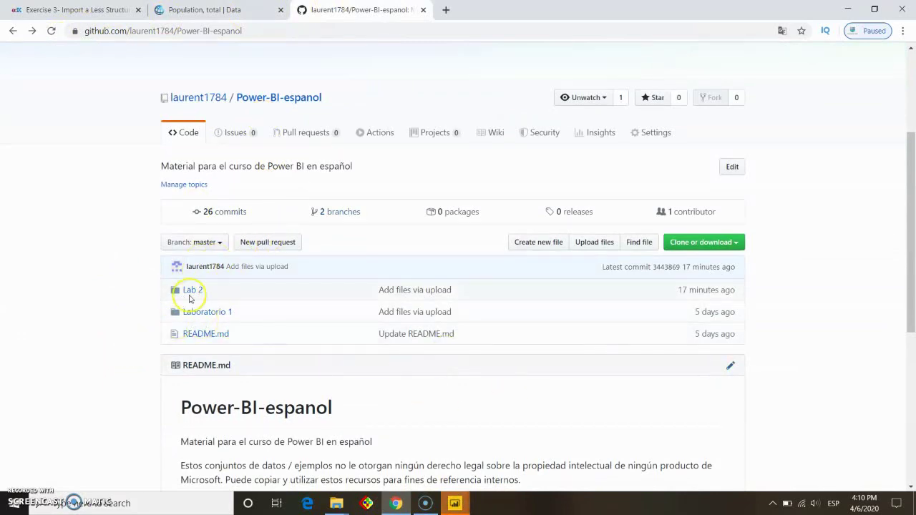
pyautogui.click(207, 10)
pyautogui.scroll(2, 386, 236)
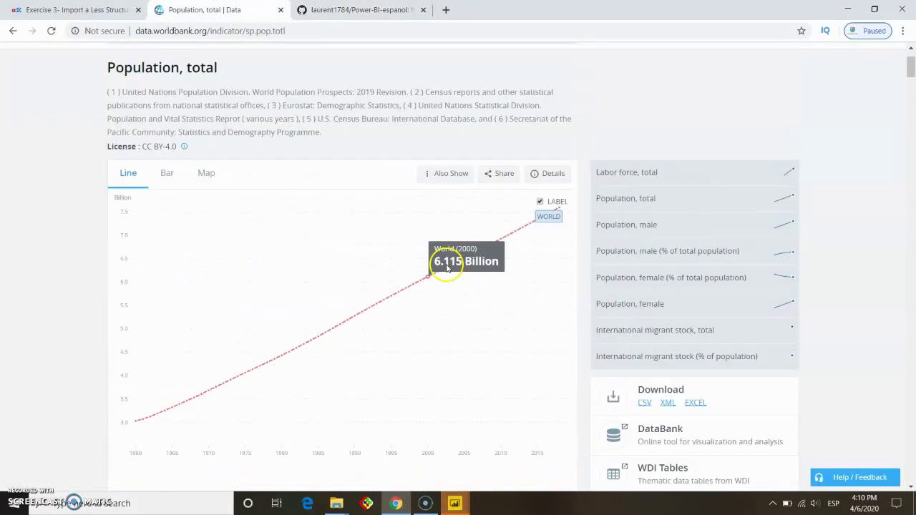
pyautogui.scroll(2, 72, 98)
pyautogui.scroll(-2, 687, 365)
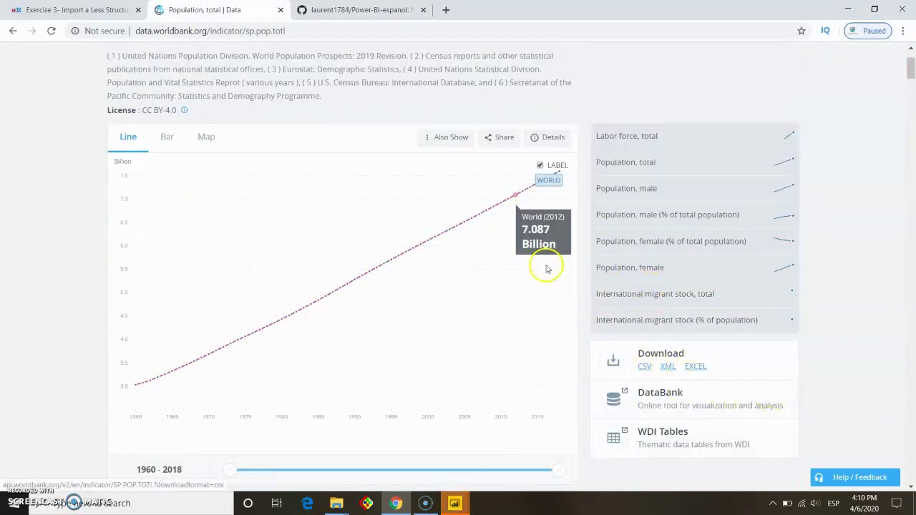
pyautogui.click(370, 14)
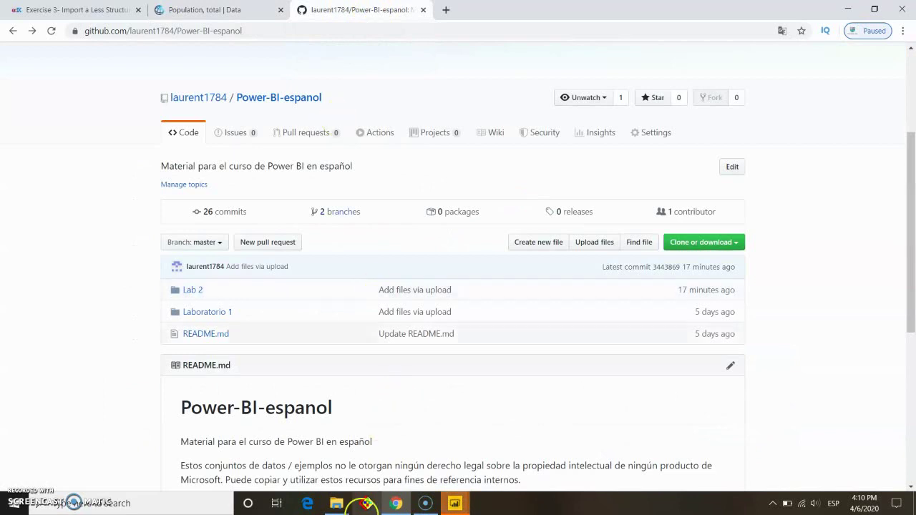
# Switch to Power BI Desktop and load the Data table from the Poblacion Mundial.xls workbook.
pyautogui.moveTo(458, 501)
pyautogui.click(494, 468)
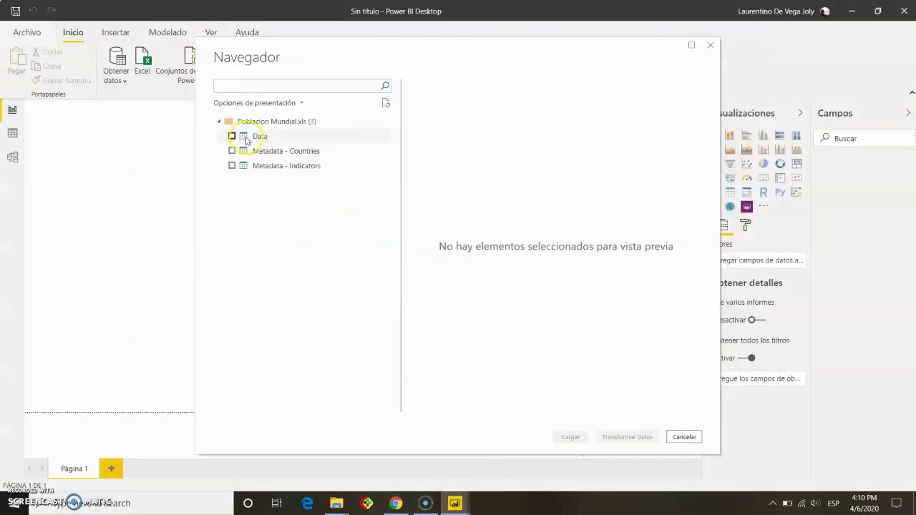
pyautogui.click(230, 136)
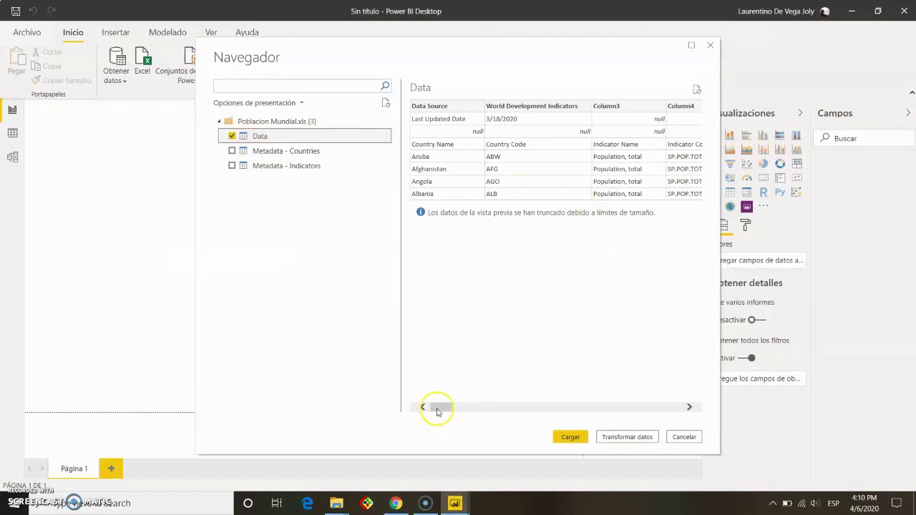
pyautogui.moveTo(436, 406); pyautogui.dragTo(405, 423)
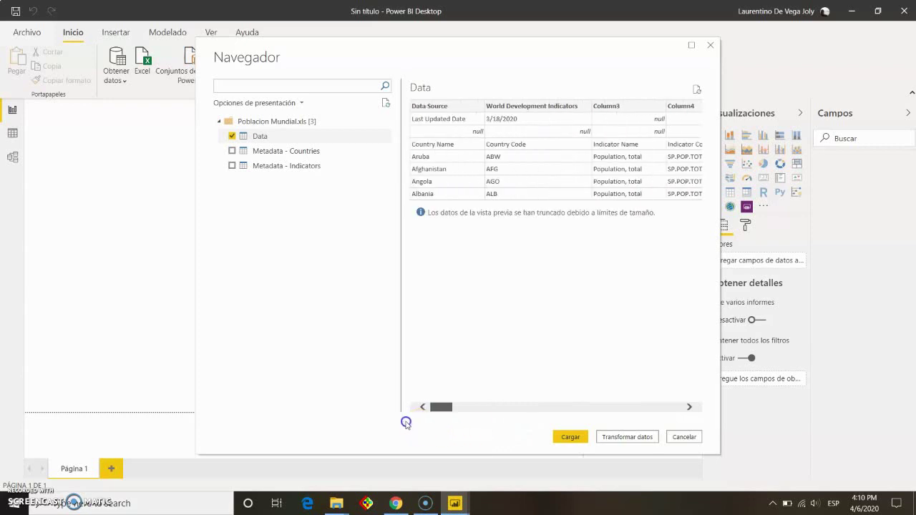
pyautogui.click(570, 437)
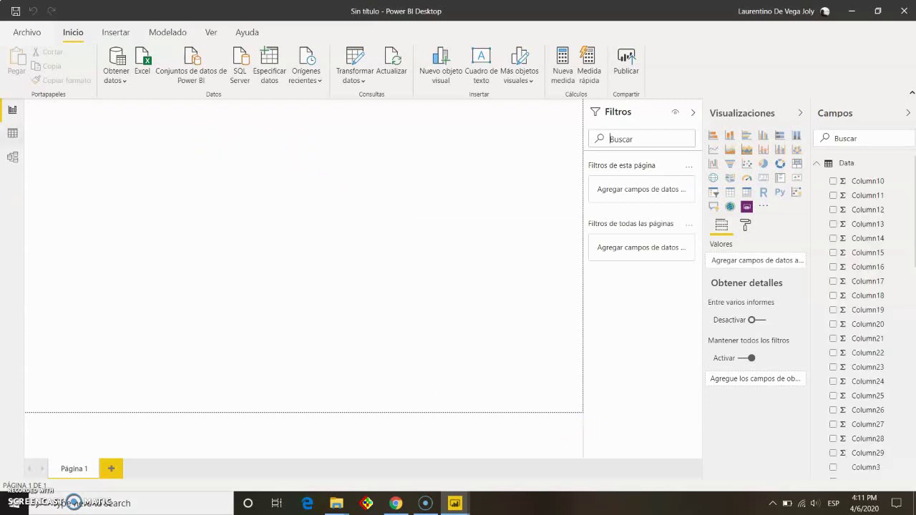
# Look through the rows and column headers of the loaded Data table in the data view.
pyautogui.click(11, 134)
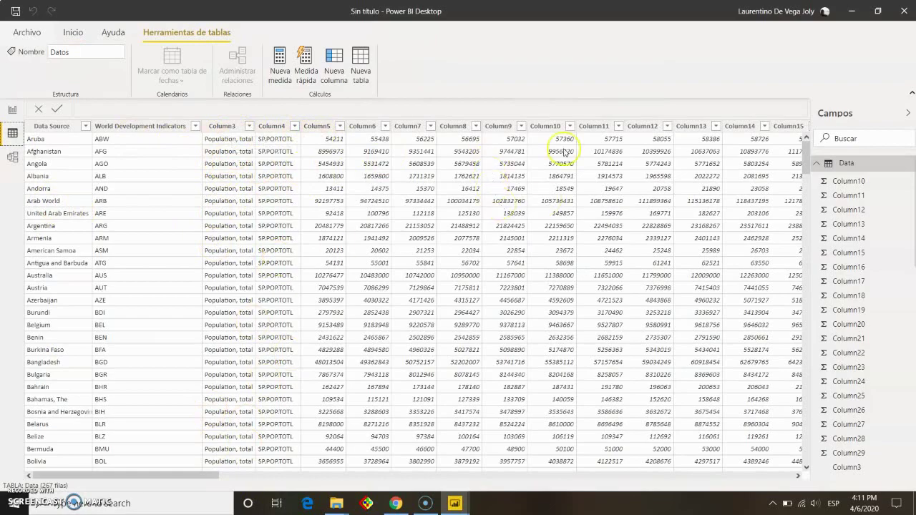
pyautogui.scroll(-5, 444, 190)
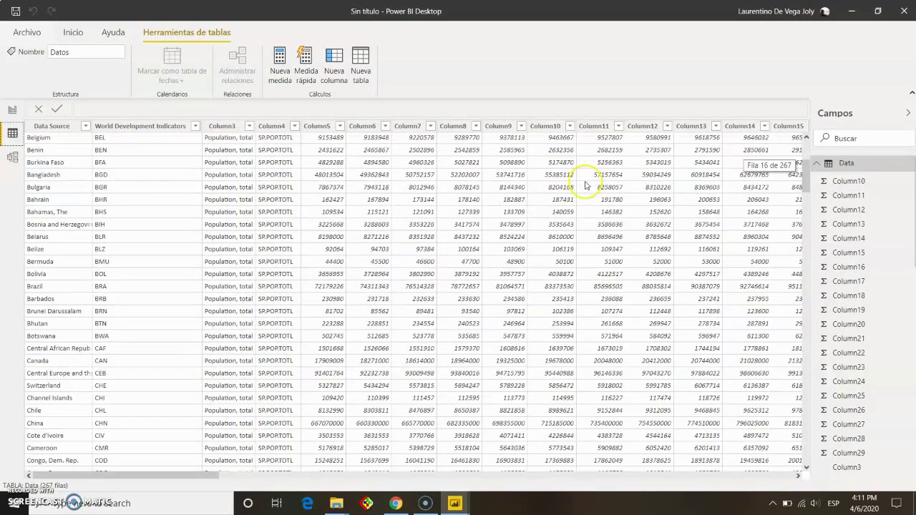
pyautogui.scroll(5, 594, 193)
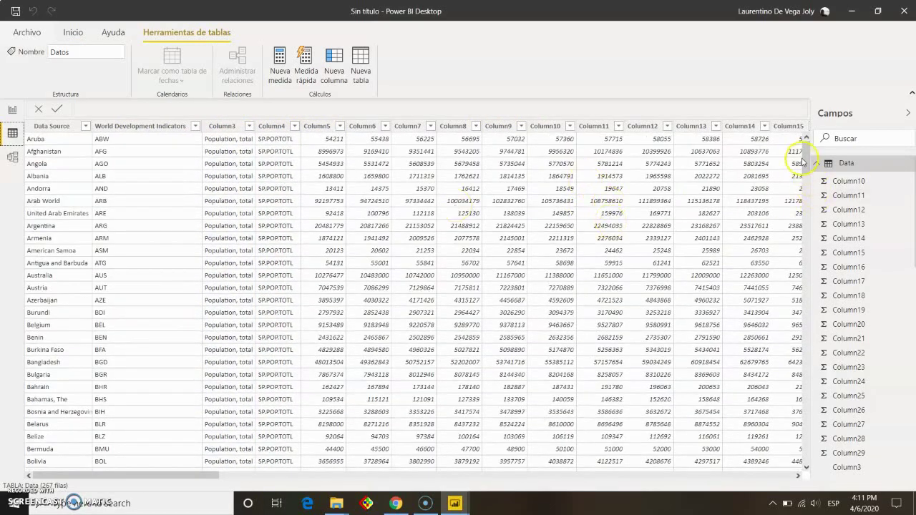
pyautogui.moveTo(805, 153); pyautogui.dragTo(824, 141)
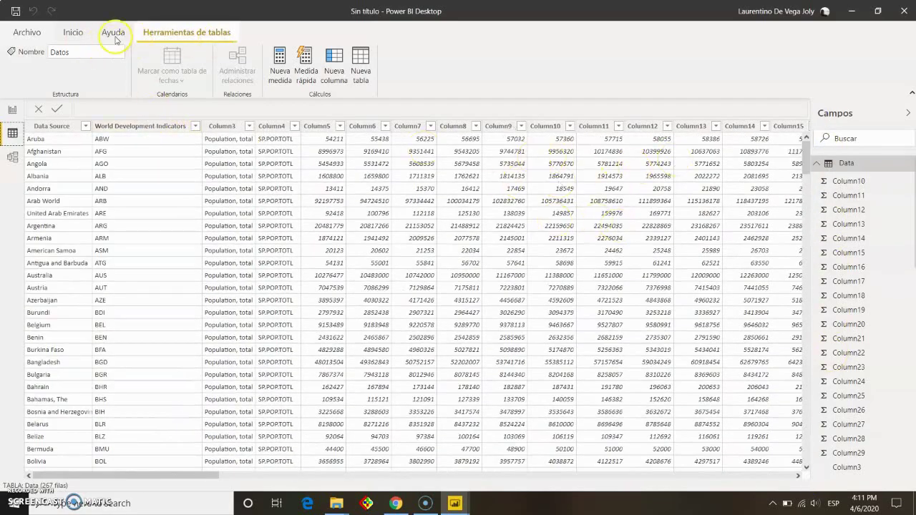
# Open the Data query in the Power Query Editor and remove its top 2 rows.
pyautogui.click(73, 32)
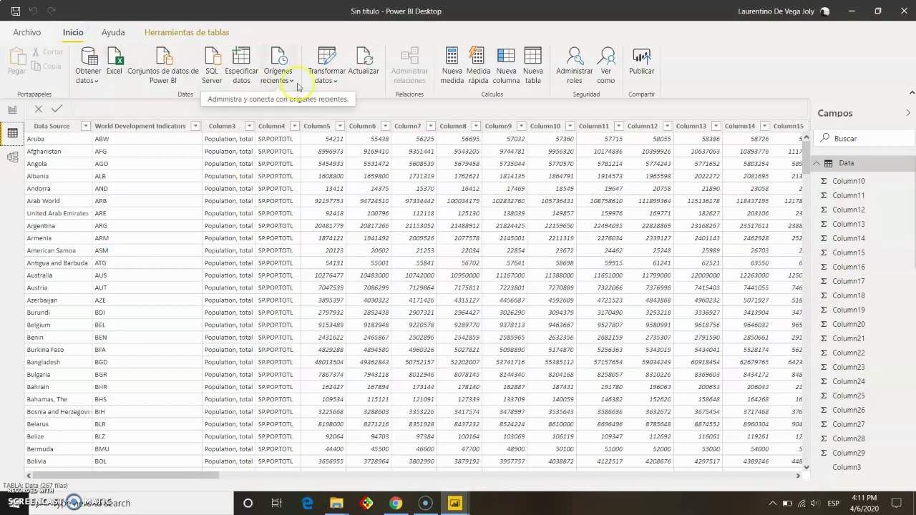
pyautogui.click(340, 62)
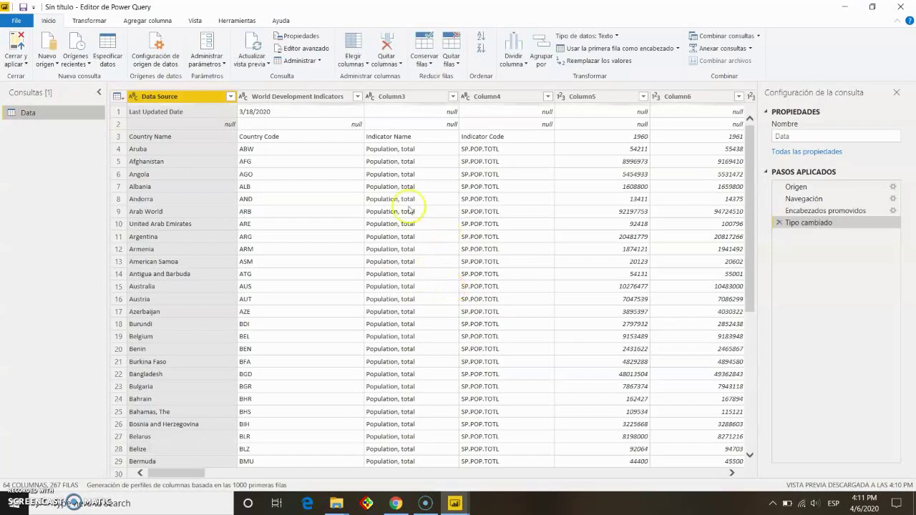
pyautogui.click(151, 122)
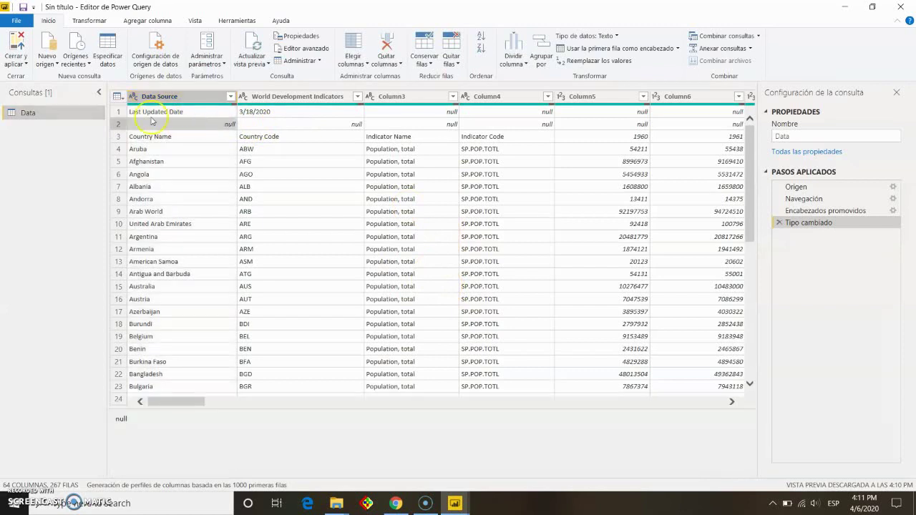
pyautogui.click(116, 116)
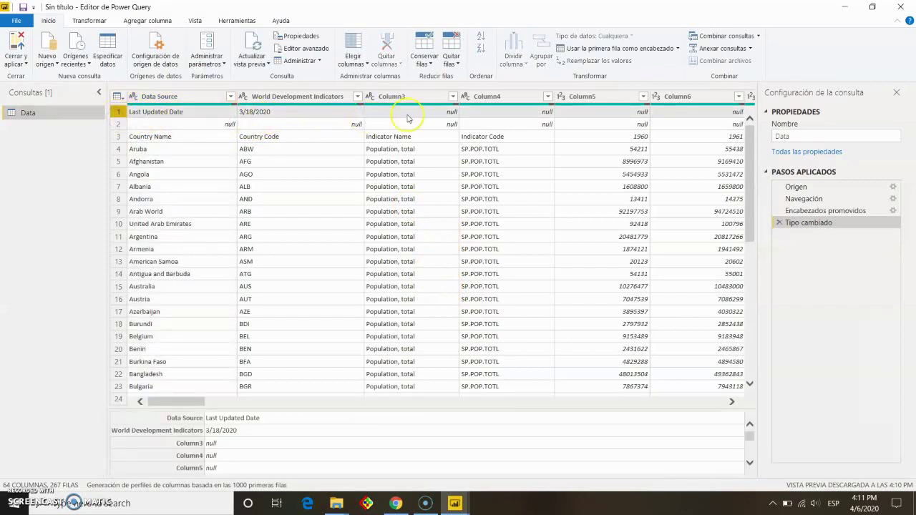
pyautogui.click(456, 64)
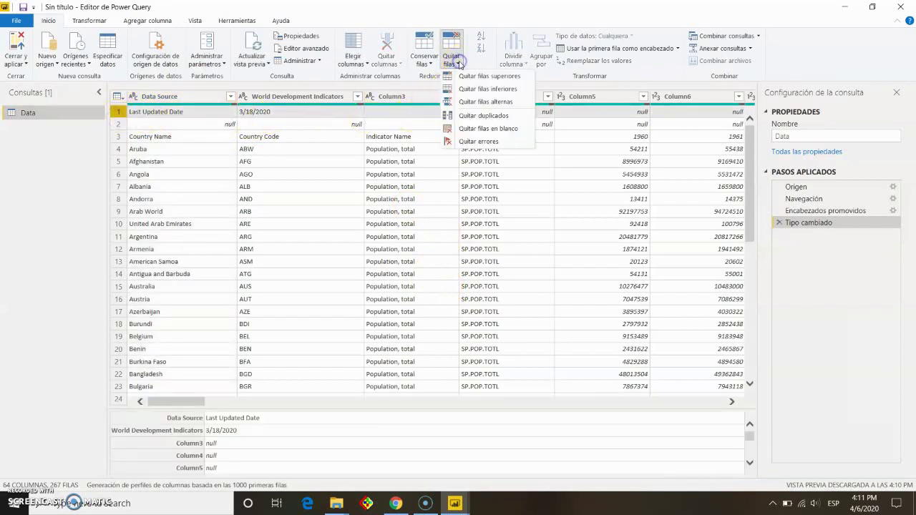
pyautogui.click(497, 77)
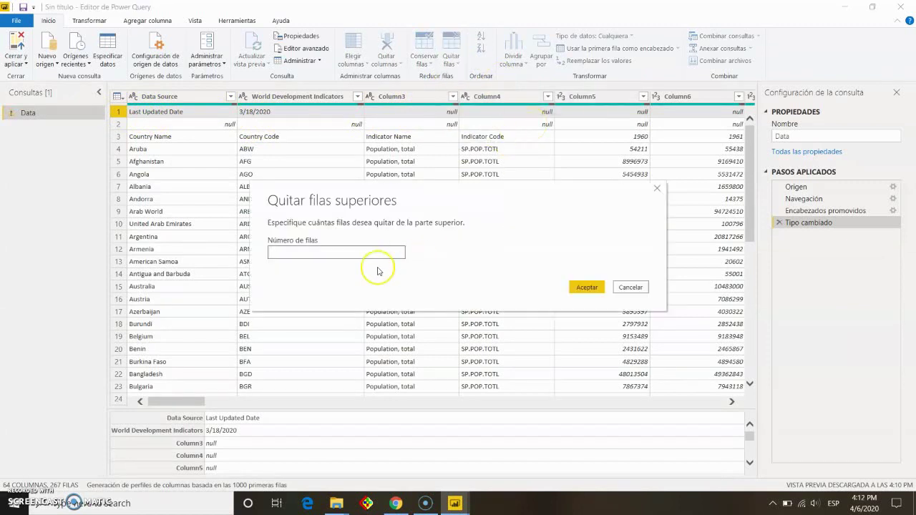
pyautogui.write('2')
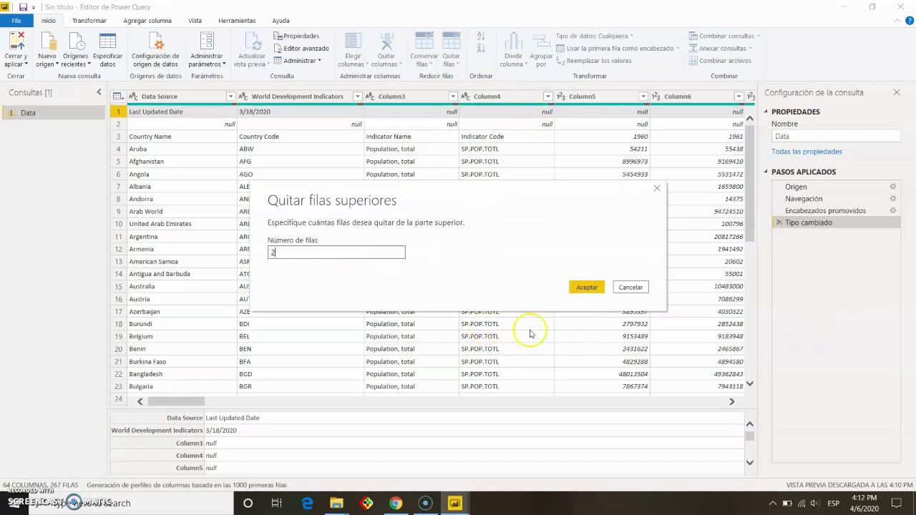
pyautogui.click(586, 287)
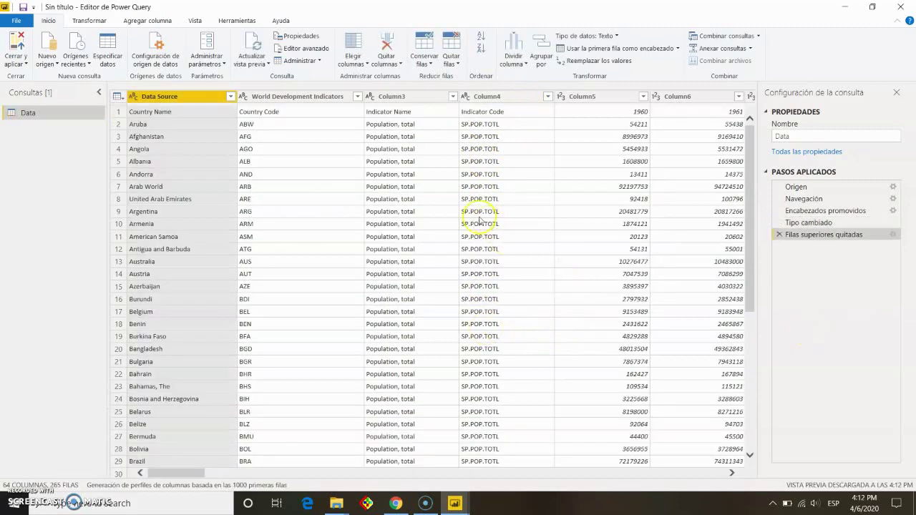
# Remove Column3 and Column4, which hold the indicator name and indicator code, from the Data query.
pyautogui.click(138, 112)
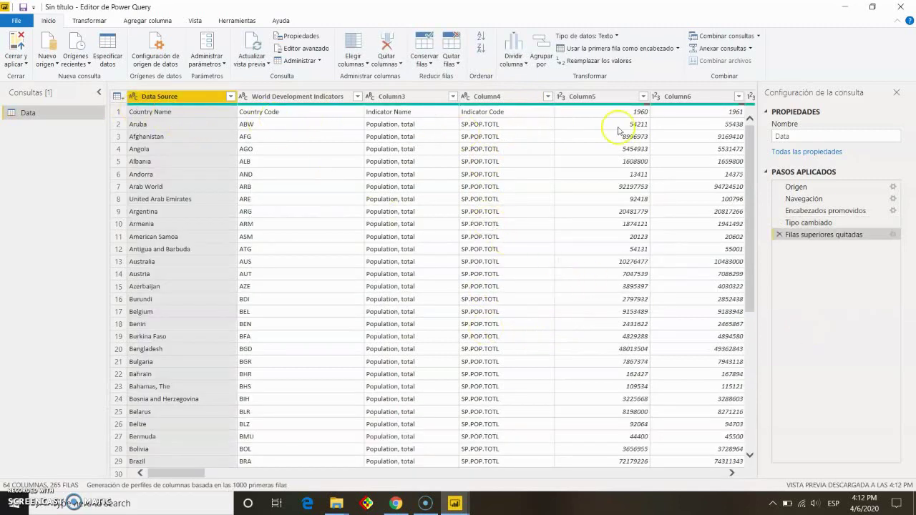
pyautogui.click(409, 99)
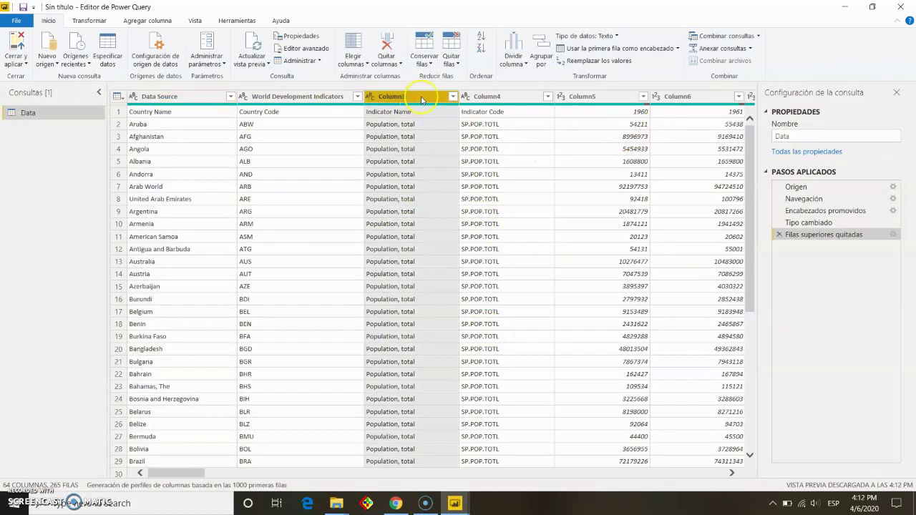
pyautogui.click(398, 63)
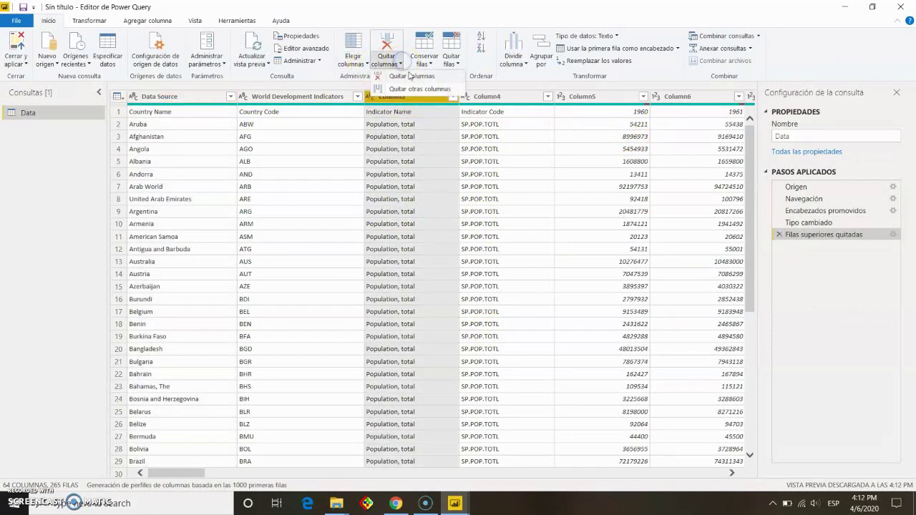
pyautogui.click(412, 76)
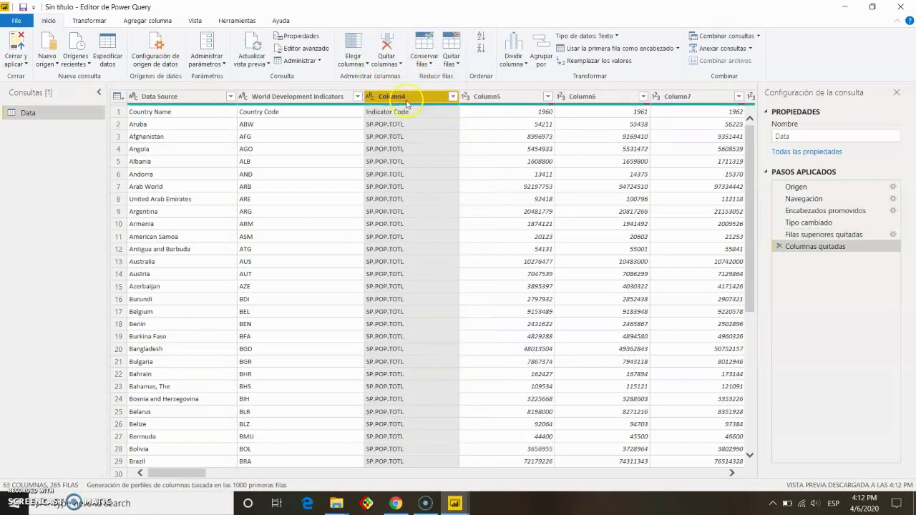
pyautogui.click(401, 64)
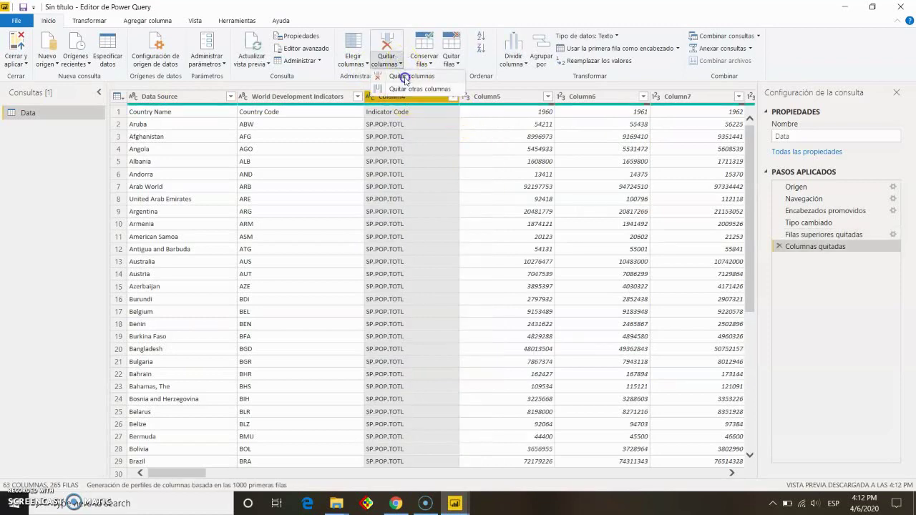
pyautogui.click(405, 77)
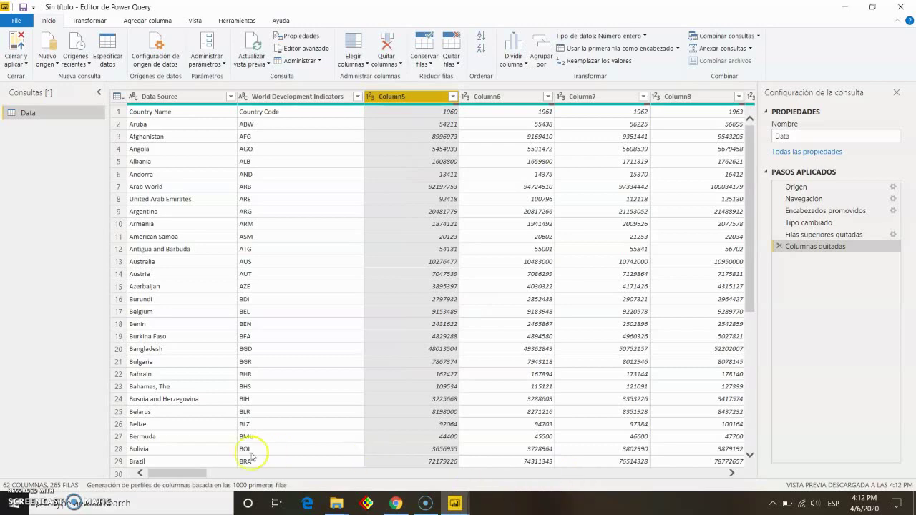
# Remove Column64, the last column holding the 2019 values, from the Data query.
pyautogui.moveTo(188, 473); pyautogui.dragTo(697, 489)
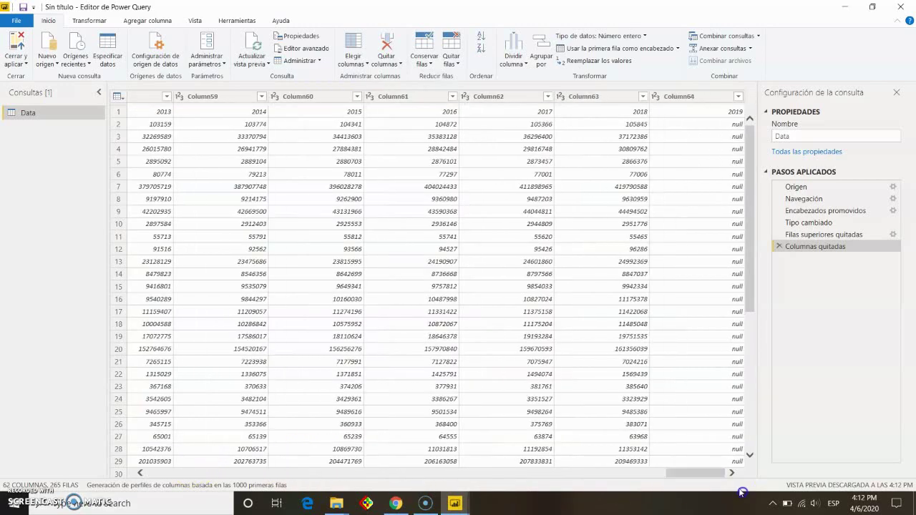
pyautogui.click(684, 96)
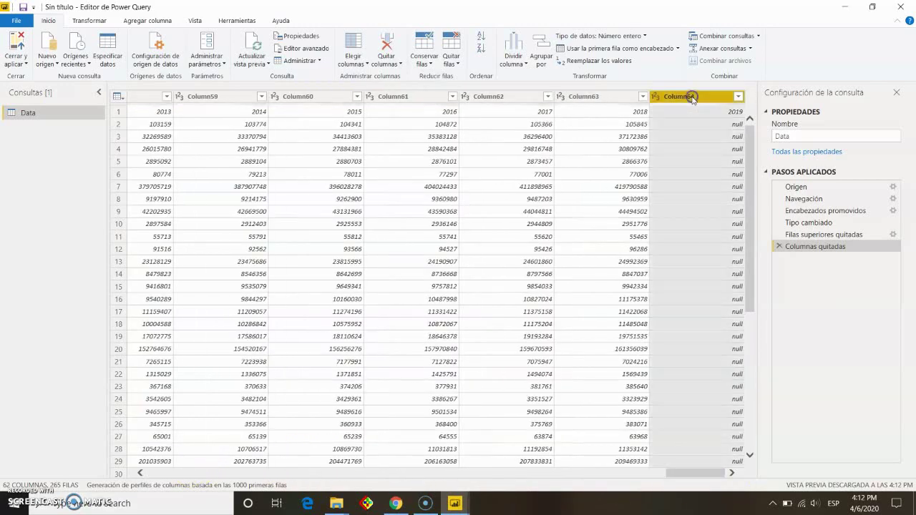
pyautogui.click(387, 61)
pyautogui.click(412, 78)
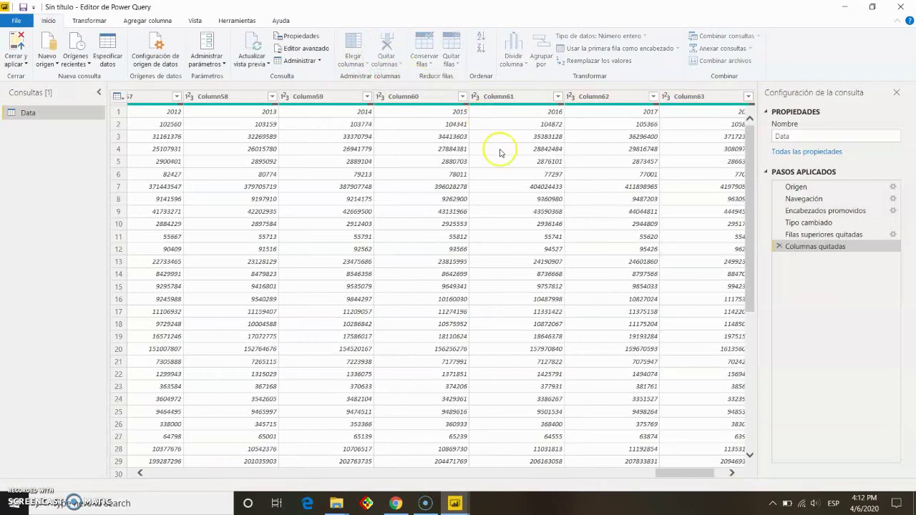
pyautogui.moveTo(651, 470); pyautogui.dragTo(170, 436)
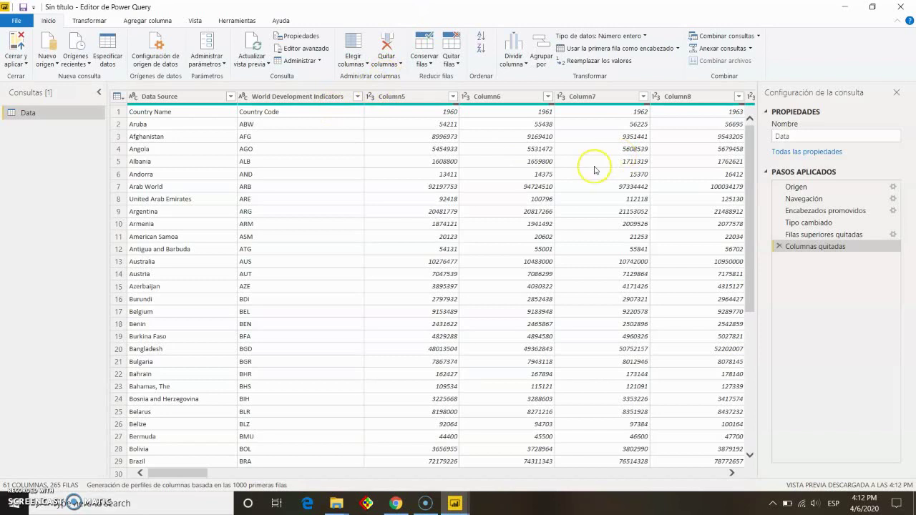
# Select the year columns Column5 through Column63 and transpose the Data table so the countries run across the columns.
pyautogui.click(93, 21)
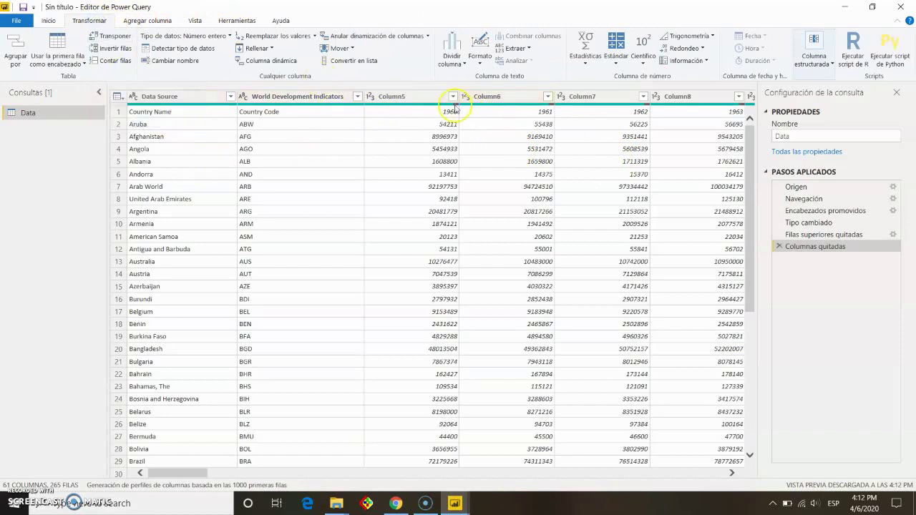
pyautogui.click(409, 113)
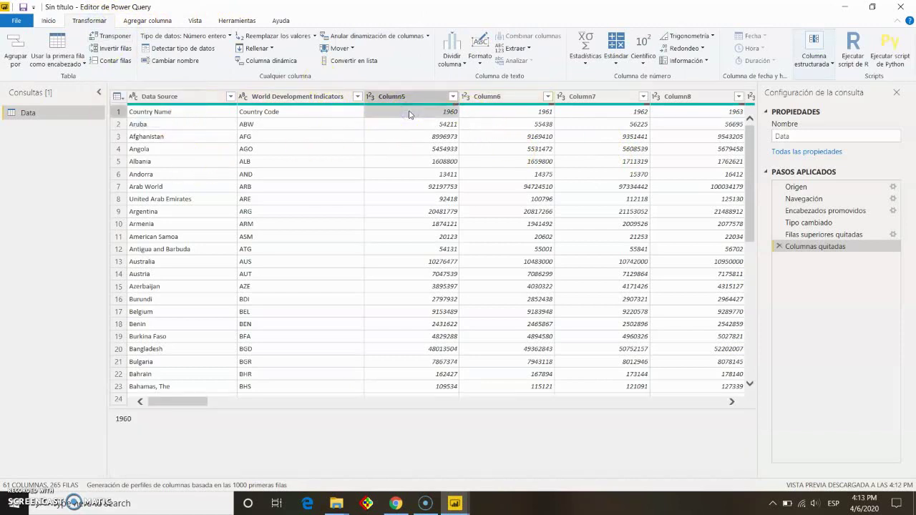
pyautogui.press('Right')
pyautogui.press('Right')
pyautogui.press('Left')
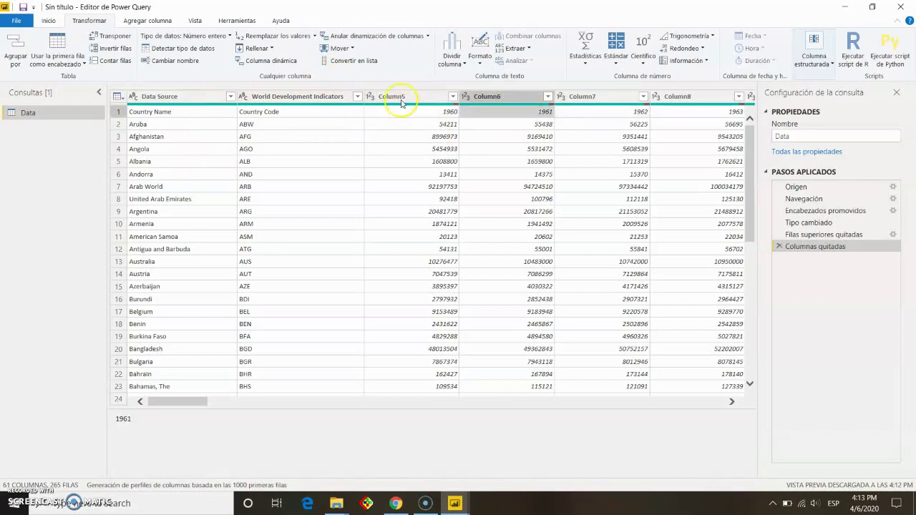
pyautogui.click(402, 98)
pyautogui.hotkey('shift', 'Right')
pyautogui.hotkey('shift', 'Right')
pyautogui.hotkey('shift', 'Right')
pyautogui.hotkey('shift', 'Right')
pyautogui.hotkey('shift', 'Right')
pyautogui.hotkey('shift', 'Right')
pyautogui.hotkey('shift', 'Right')
pyautogui.hotkey('shift', 'Right')
pyautogui.hotkey('shift', 'Right')
pyautogui.hotkey('shift', 'Right')
pyautogui.hotkey('shift', 'Right')
pyautogui.hotkey('shift', 'Right')
pyautogui.hotkey('shift', 'Right')
pyautogui.hotkey('shift', 'Right')
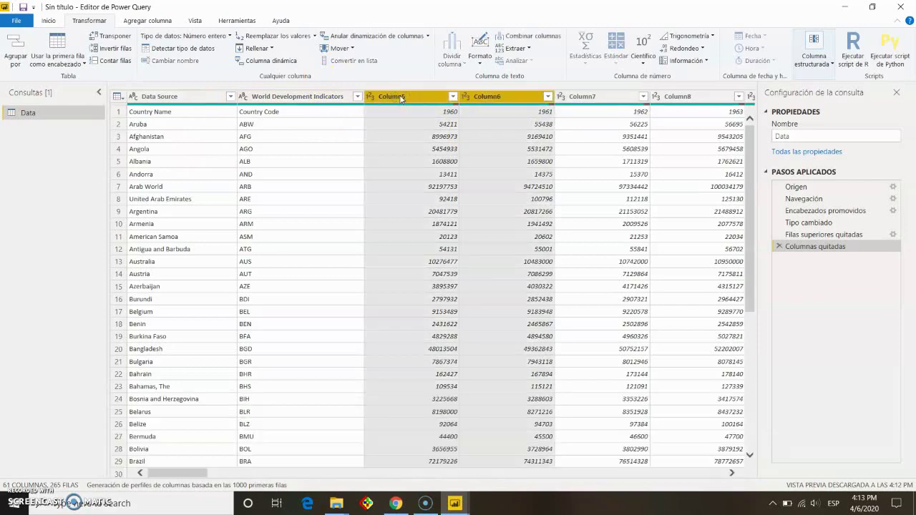
pyautogui.hotkey('shift', 'Right')
pyautogui.hotkey('shift', 'Right')
pyautogui.hotkey('shift', 'Right')
pyautogui.hotkey('shift', 'Right')
pyautogui.hotkey('shift', 'Right')
pyautogui.hotkey('shift', 'Right')
pyautogui.hotkey('shift', 'Right')
pyautogui.hotkey('shift', 'Right')
pyautogui.hotkey('shift', 'Right')
pyautogui.hotkey('shift', 'Right')
pyautogui.hotkey('shift', 'Right')
pyautogui.hotkey('shift', 'Right')
pyautogui.hotkey('shift', 'Right')
pyautogui.hotkey('shift', 'Right')
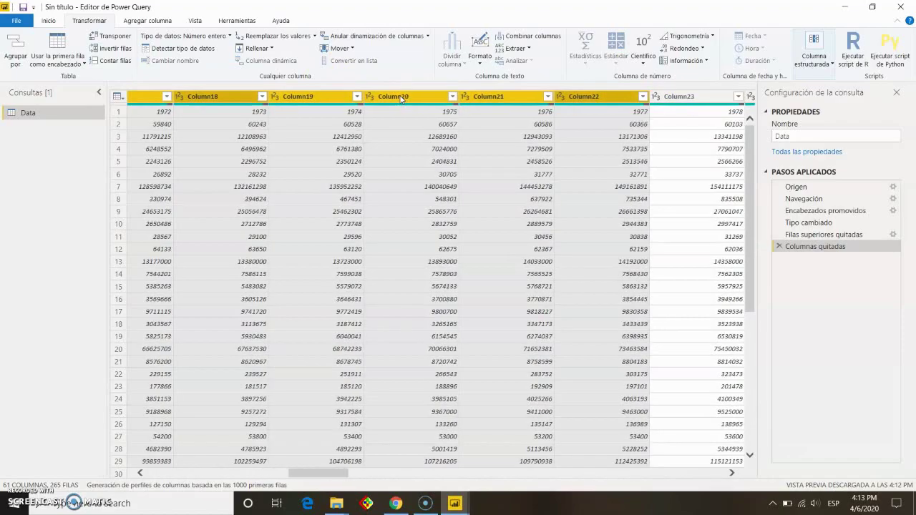
pyautogui.hotkey('shift', 'Right')
pyautogui.hotkey('shift', 'Right')
pyautogui.hotkey('shift', 'Right')
pyautogui.hotkey('shift', 'Right')
pyautogui.hotkey('shift', 'Right')
pyautogui.hotkey('shift', 'Right')
pyautogui.hotkey('shift', 'Right')
pyautogui.hotkey('shift', 'Right')
pyautogui.hotkey('shift', 'Right')
pyautogui.hotkey('shift', 'Right')
pyautogui.hotkey('shift', 'Right')
pyautogui.hotkey('shift', 'Right')
pyautogui.hotkey('shift', 'Right')
pyautogui.hotkey('shift', 'Right')
pyautogui.hotkey('shift', 'Right')
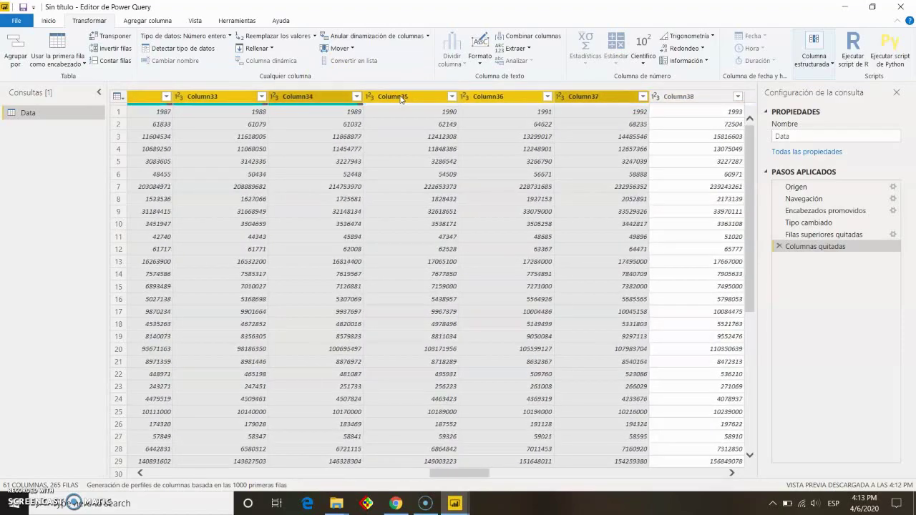
pyautogui.hotkey('shift', 'Right')
pyautogui.hotkey('shift', 'Right')
pyautogui.hotkey('shift', 'Right')
pyautogui.hotkey('shift', 'Right')
pyautogui.hotkey('shift', 'Right')
pyautogui.hotkey('shift', 'Right')
pyautogui.hotkey('shift', 'Right')
pyautogui.hotkey('shift', 'Right')
pyautogui.hotkey('shift', 'Right')
pyautogui.hotkey('shift', 'Right')
pyautogui.hotkey('shift', 'Right')
pyautogui.hotkey('shift', 'Right')
pyautogui.hotkey('shift', 'Right')
pyautogui.hotkey('shift', 'Right')
pyautogui.hotkey('shift', 'Right')
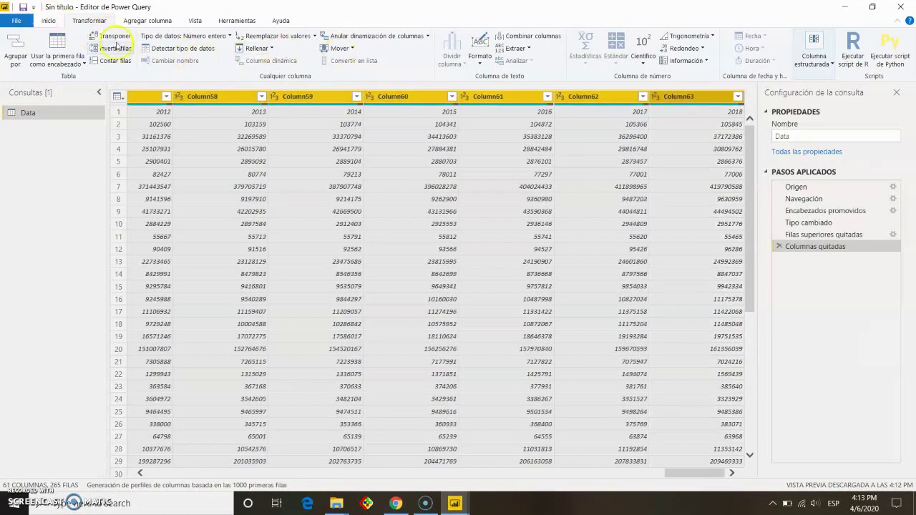
pyautogui.click(116, 38)
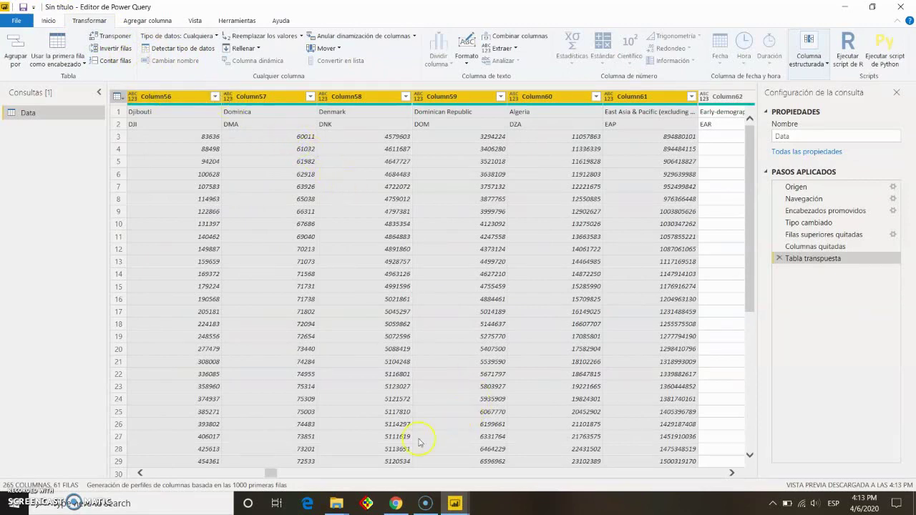
pyautogui.moveTo(269, 472); pyautogui.dragTo(137, 461)
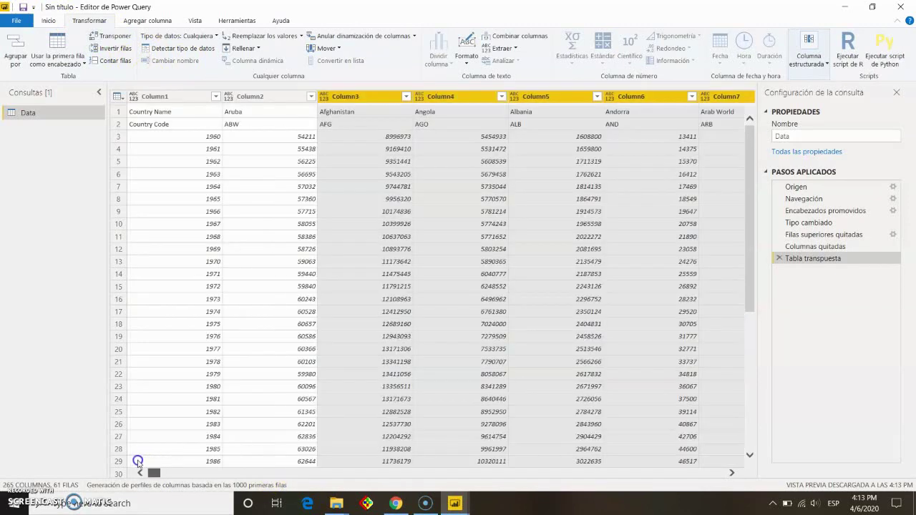
pyautogui.click(204, 136)
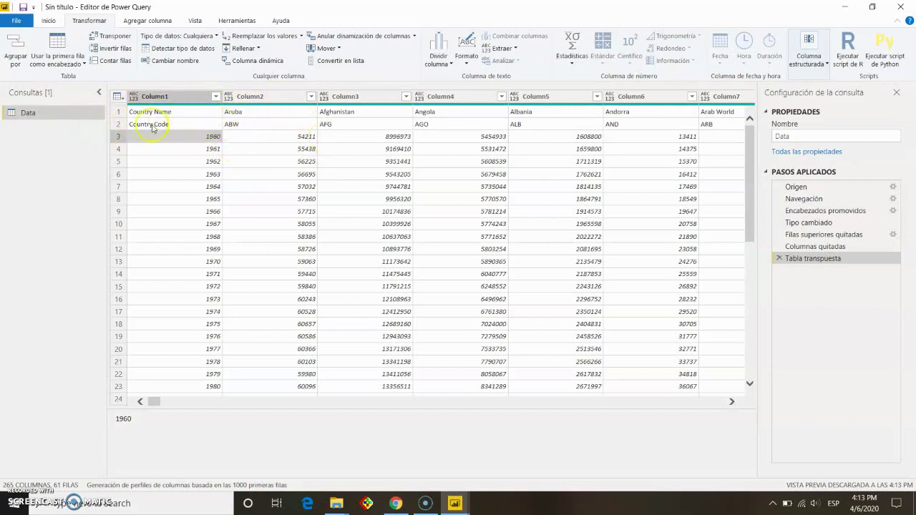
pyautogui.click(422, 505)
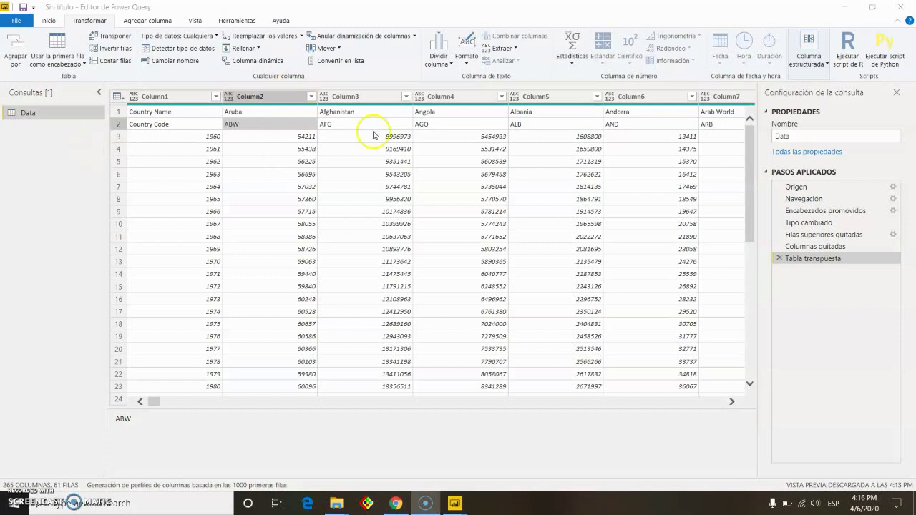
pyautogui.click(120, 125)
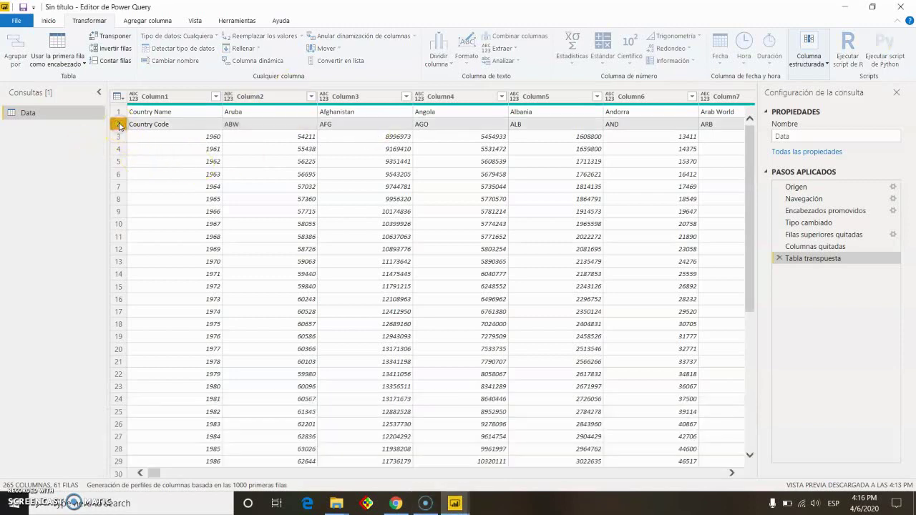
pyautogui.click(168, 124)
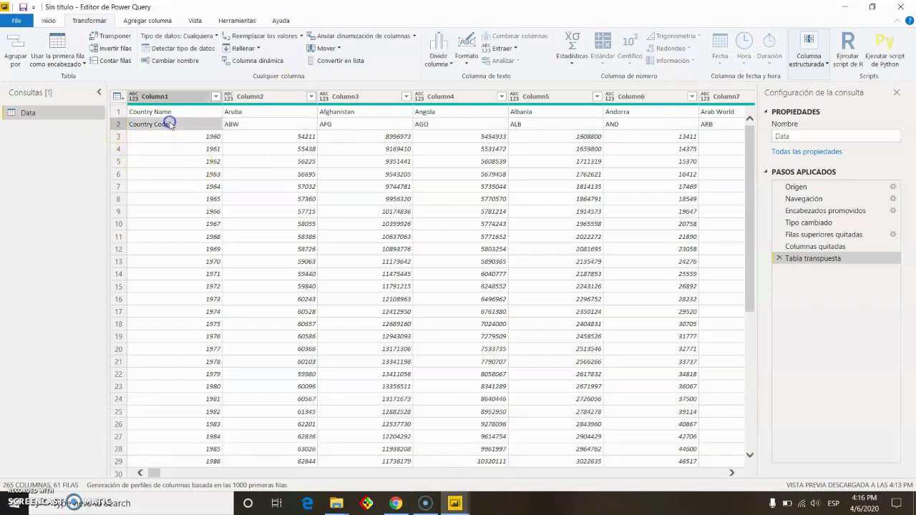
pyautogui.click(118, 127)
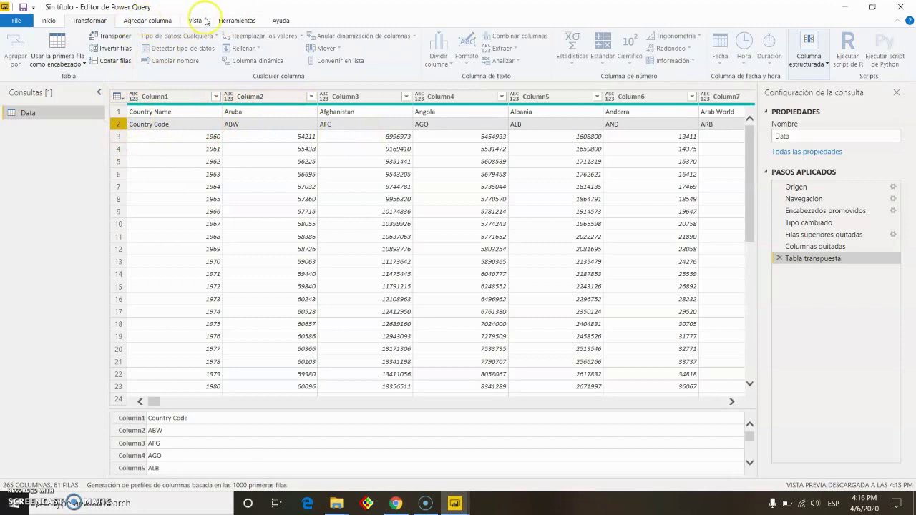
pyautogui.click(180, 128)
pyautogui.rightClick(180, 128)
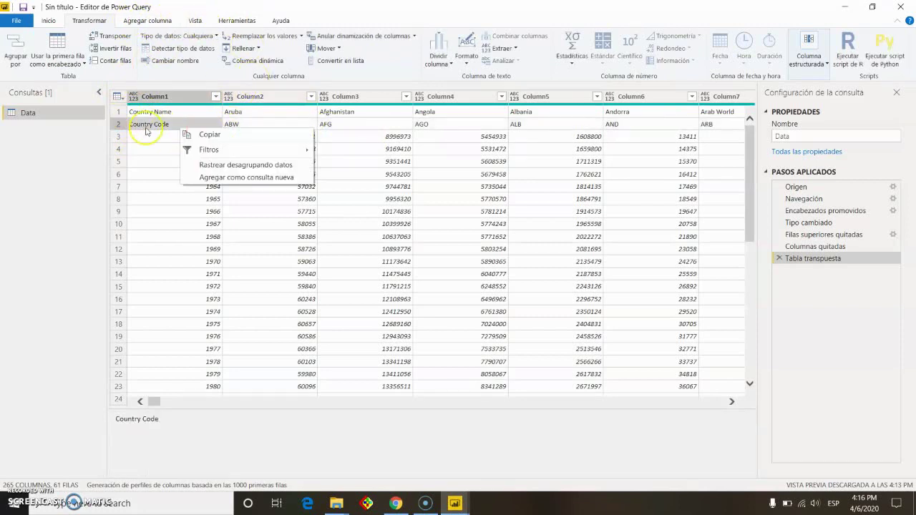
pyautogui.click(120, 125)
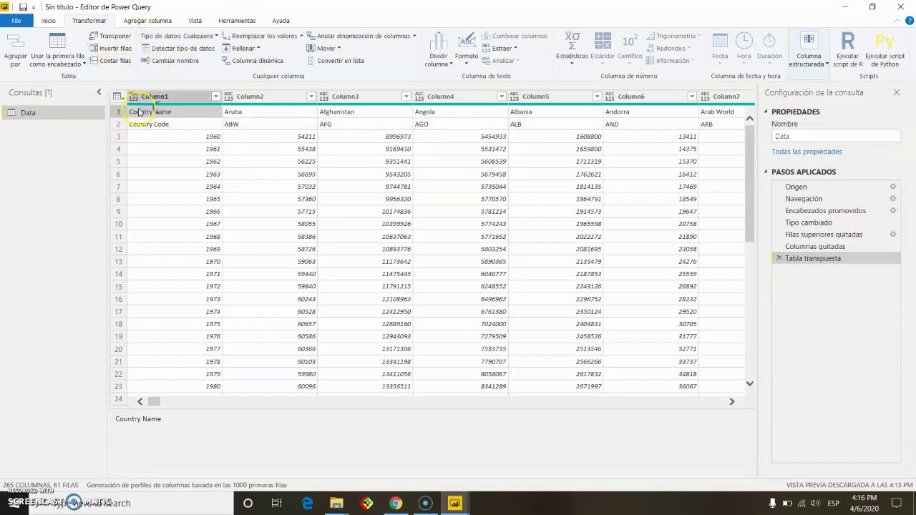
# Promote the first row with the country names to the column headers of the transposed table.
pyautogui.click(119, 113)
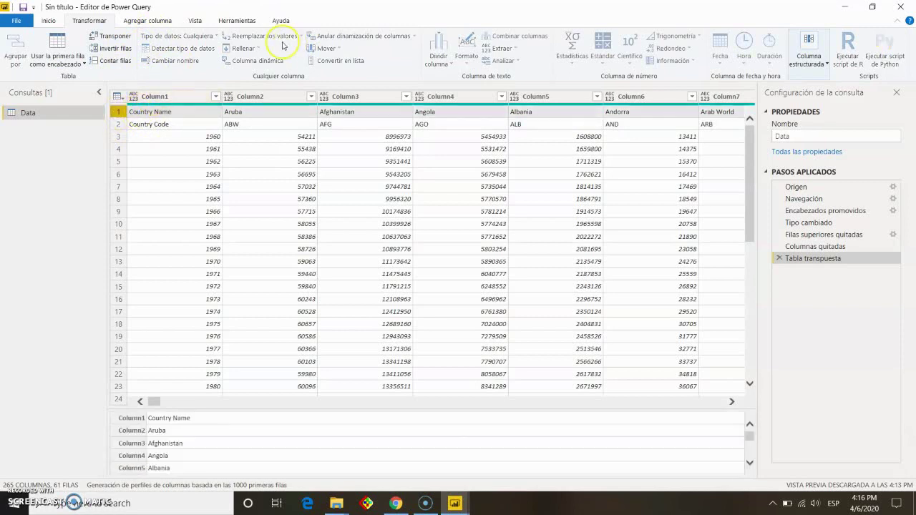
pyautogui.click(49, 20)
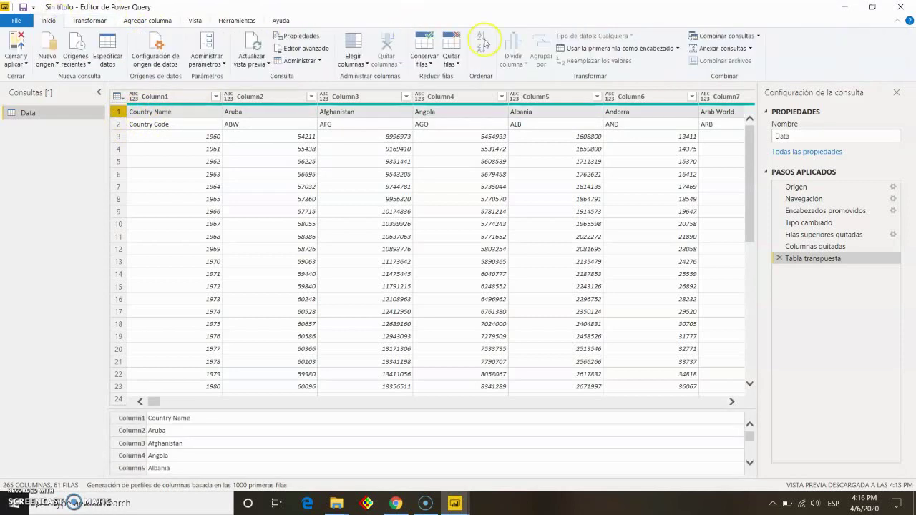
pyautogui.click(678, 48)
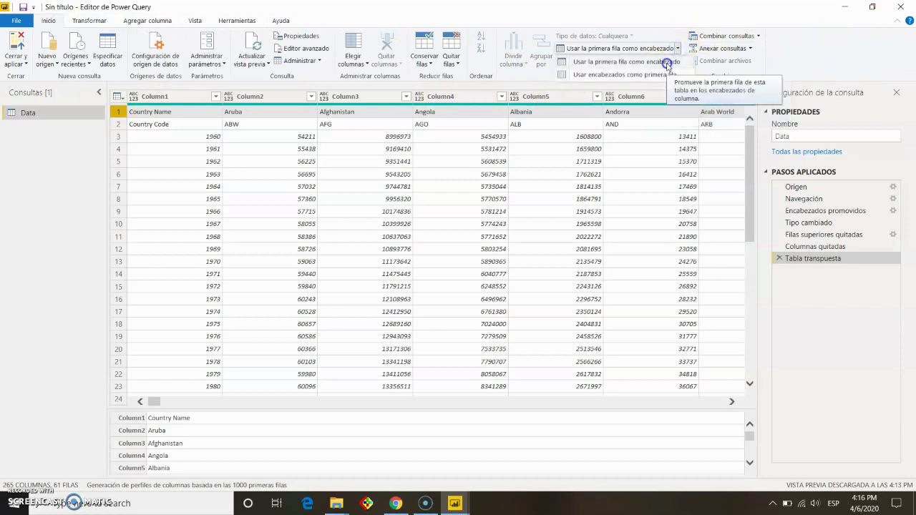
pyautogui.click(667, 65)
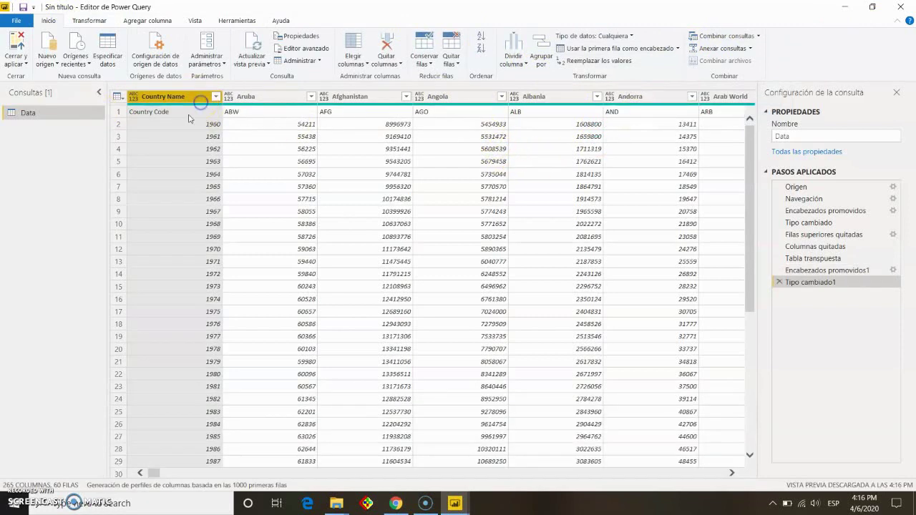
# Remove the top 1 row, which holds the country codes, from the Data query.
pyautogui.click(164, 112)
pyautogui.click(119, 113)
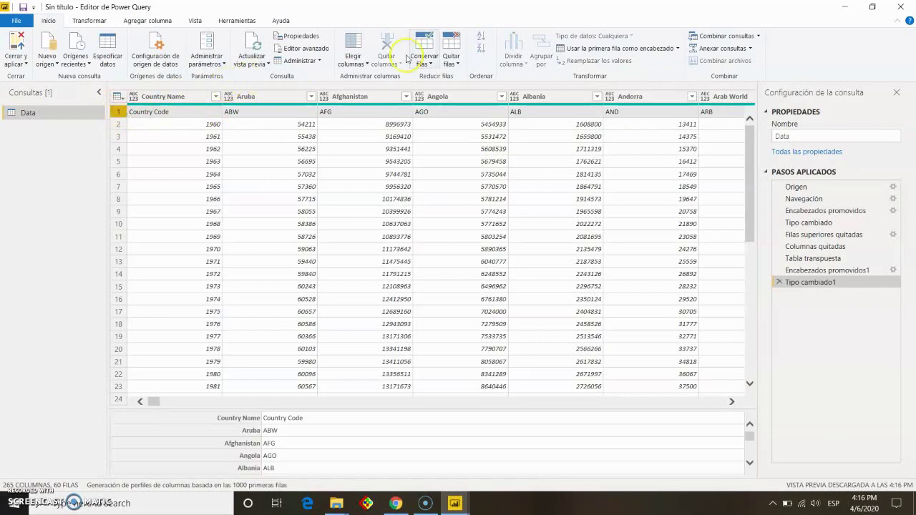
pyautogui.click(456, 63)
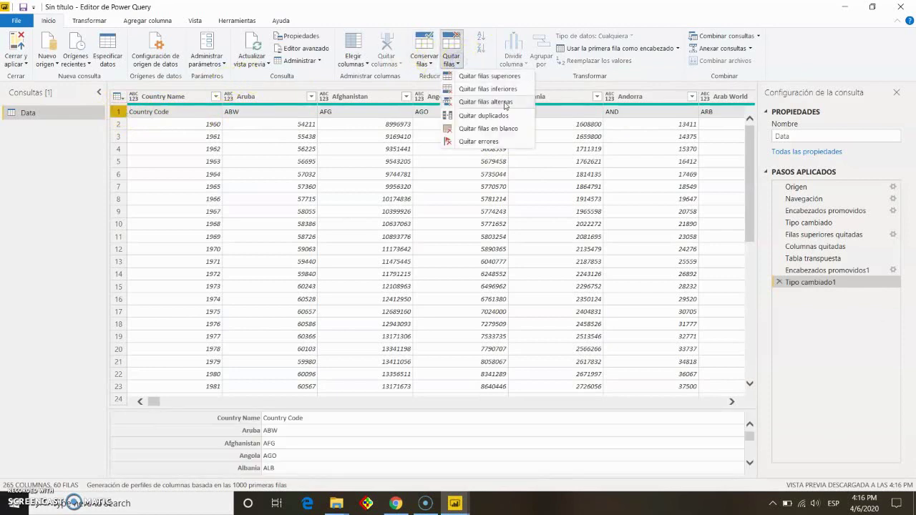
pyautogui.click(501, 77)
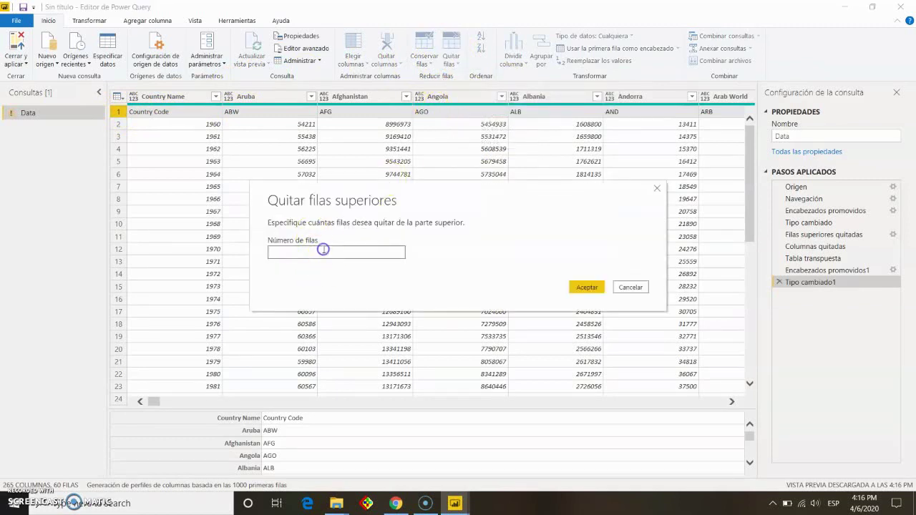
pyautogui.write('1')
pyautogui.click(586, 289)
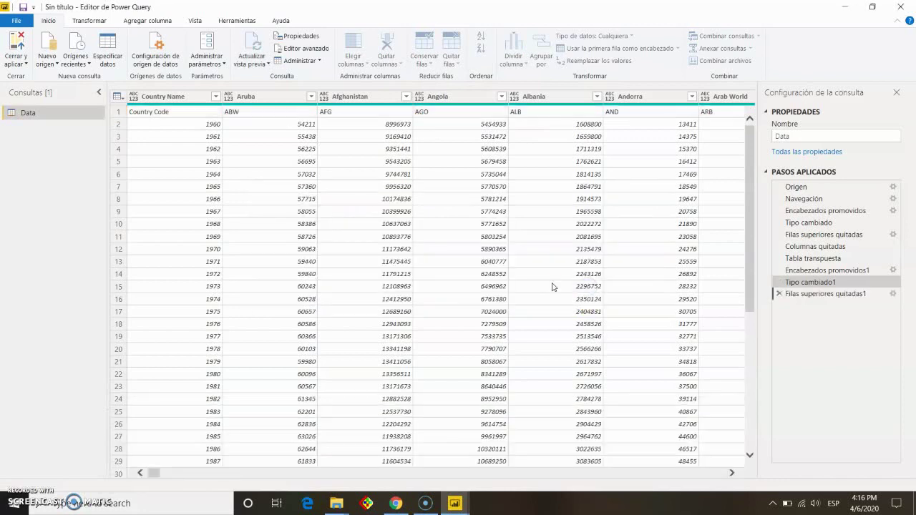
# Rename the Country Name column to Año and set its data type to whole number (Número entero).
pyautogui.rightClick(176, 97)
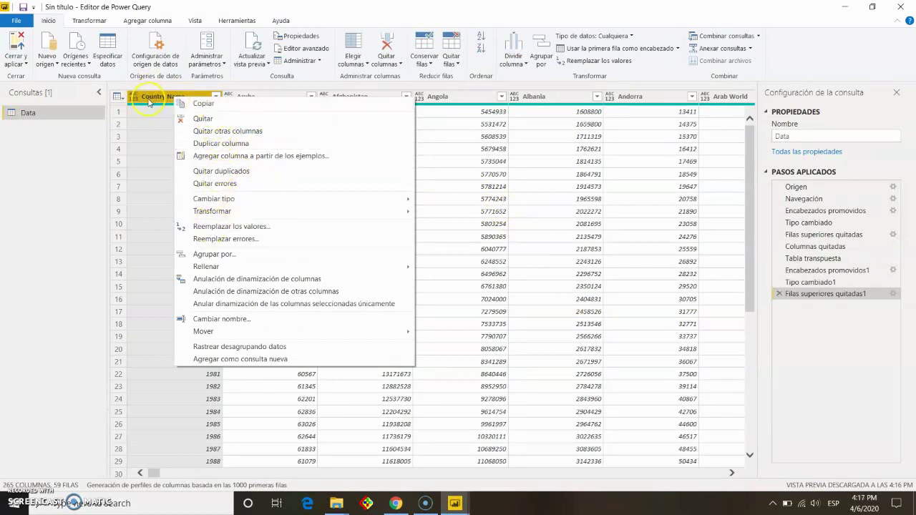
pyautogui.click(145, 97)
pyautogui.rightClick(149, 100)
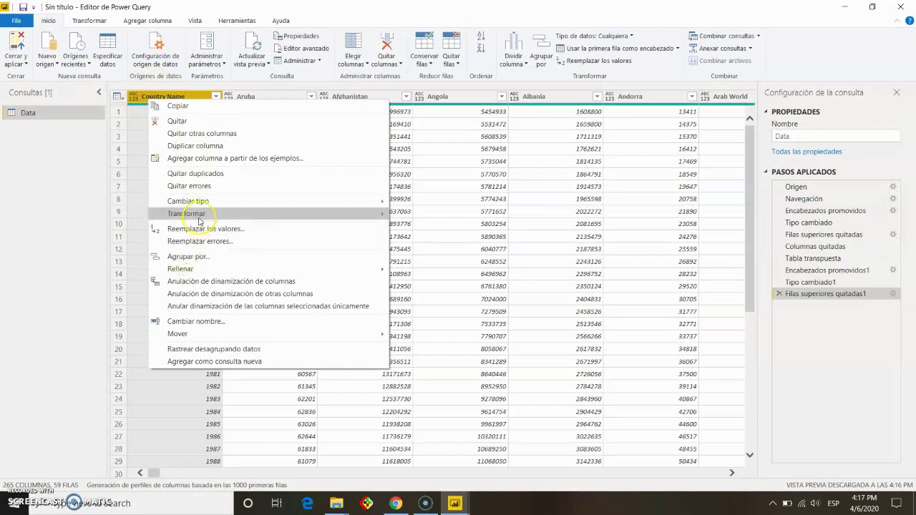
pyautogui.click(208, 322)
pyautogui.write('A')
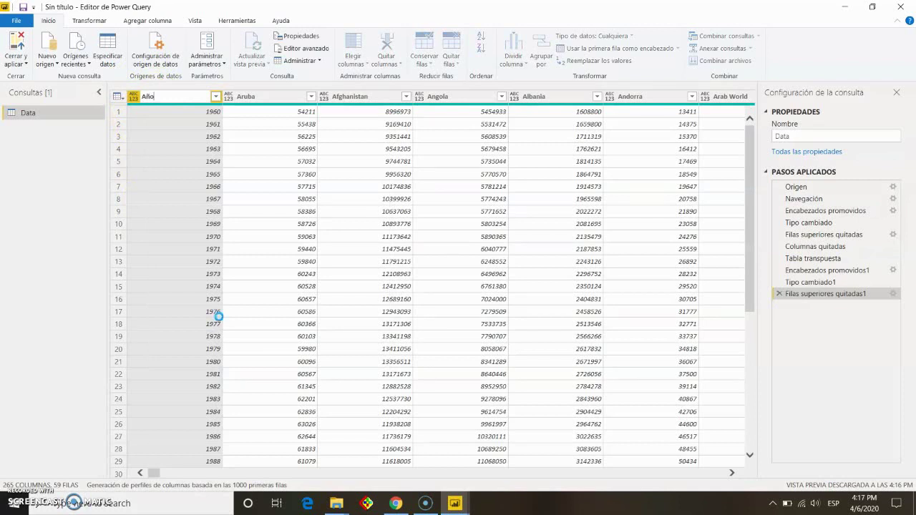
pyautogui.write('ño')
pyautogui.press('Return')
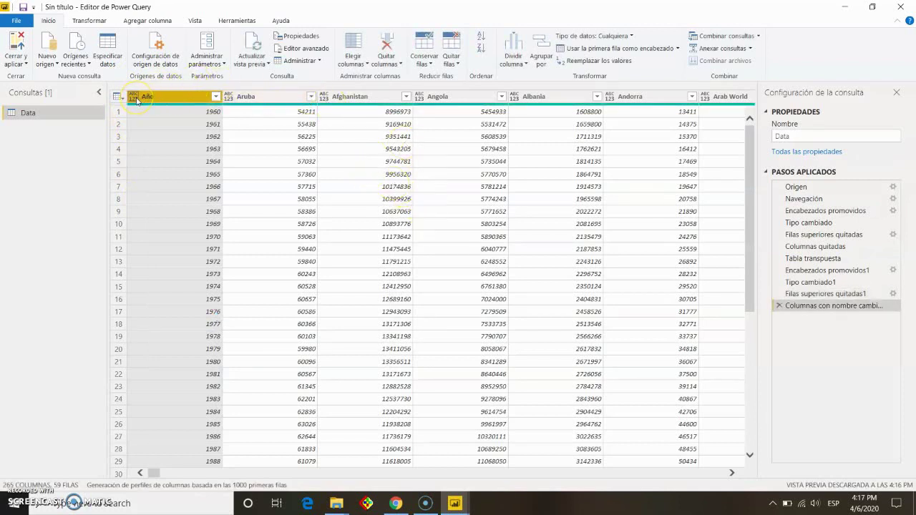
pyautogui.click(628, 36)
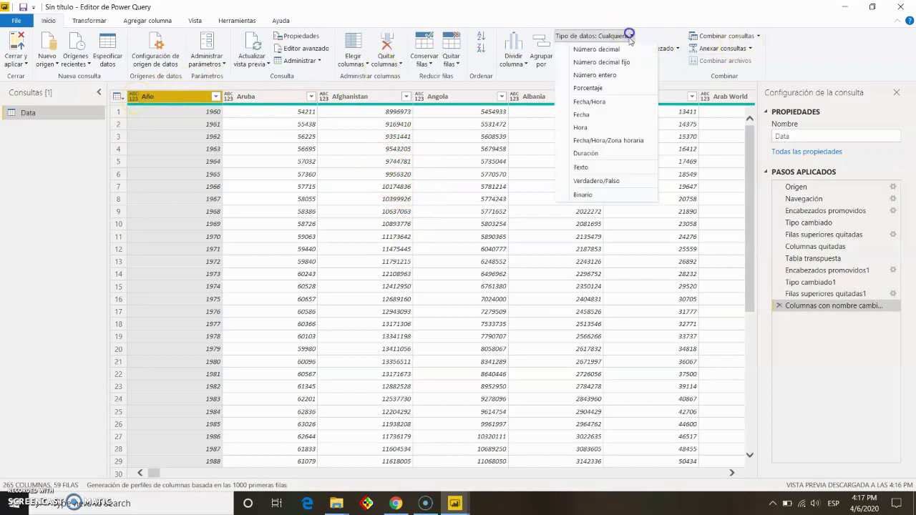
pyautogui.click(620, 75)
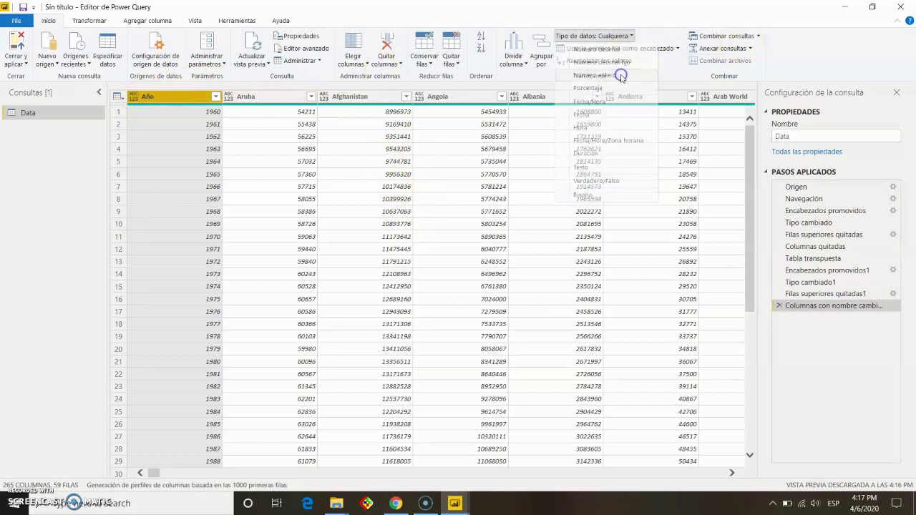
# Select all the country columns from Aruba through Zimbabwe and set their data type to whole number (Número entero).
pyautogui.click(268, 98)
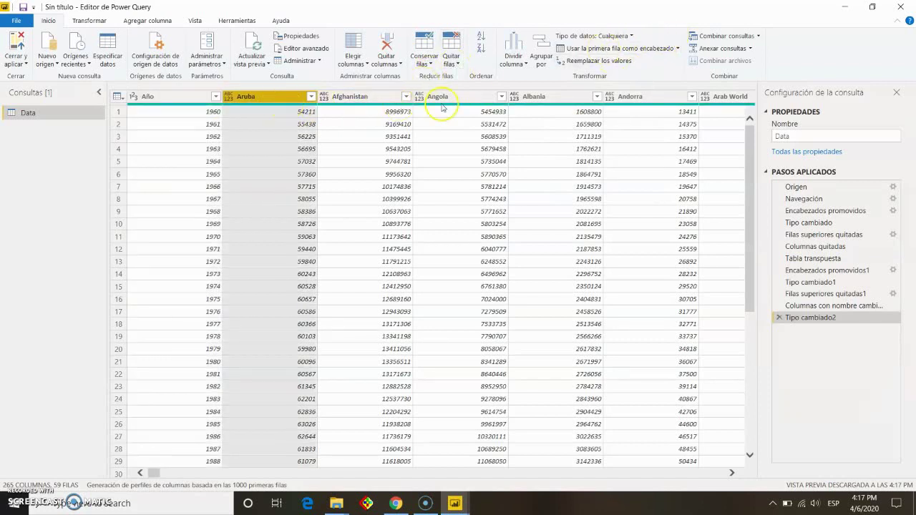
pyautogui.click(381, 96)
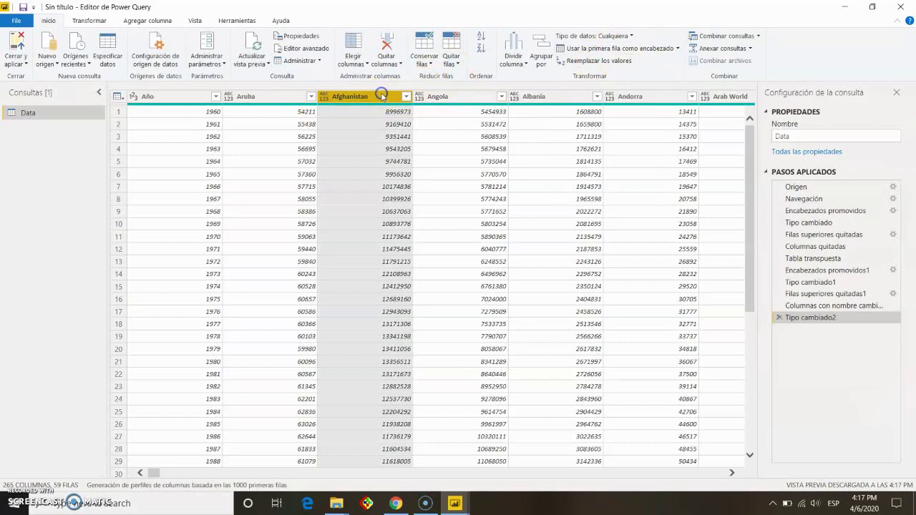
pyautogui.click(282, 100)
pyautogui.hotkey('shift', 'Right')
pyautogui.hotkey('shift', 'Right')
pyautogui.hotkey('shift', 'Right')
pyautogui.hotkey('shift', 'Right')
pyautogui.hotkey('shift', 'Right')
pyautogui.hotkey('shift', 'Right')
pyautogui.hotkey('shift', 'Right')
pyautogui.hotkey('shift', 'Right')
pyautogui.hotkey('shift', 'Right')
pyautogui.hotkey('shift', 'Right')
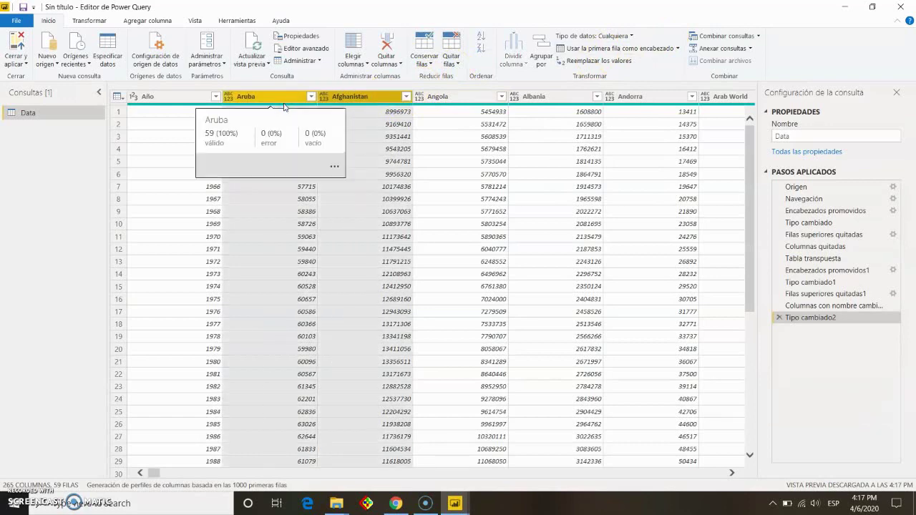
pyautogui.hotkey('shift', 'Right')
pyautogui.hotkey('shift', 'Right')
pyautogui.hotkey('shift', 'Right')
pyautogui.hotkey('shift', 'Right')
pyautogui.hotkey('shift', 'Right')
pyautogui.hotkey('shift', 'Right')
pyautogui.hotkey('shift', 'Right')
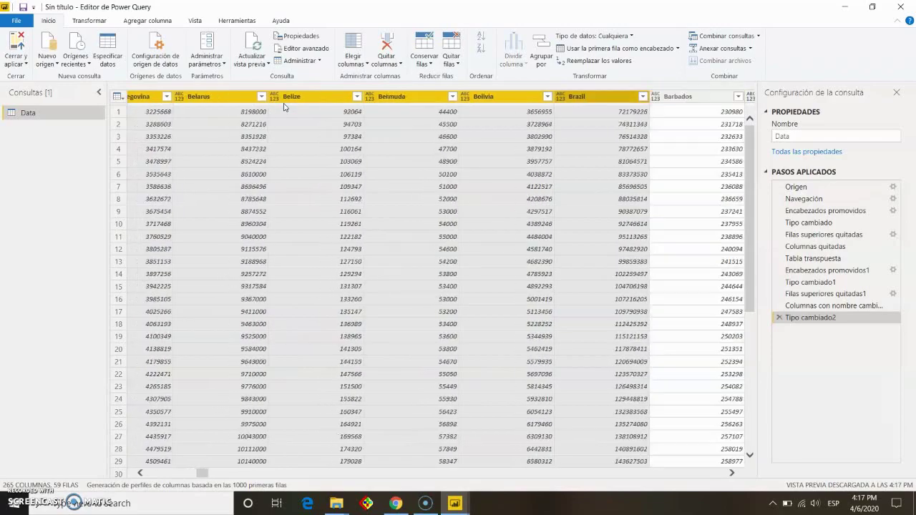
pyautogui.hotkey('shift', 'Right')
pyautogui.hotkey('shift', 'Right')
pyautogui.hotkey('shift', 'Right')
pyautogui.hotkey('shift', 'Right')
pyautogui.hotkey('shift', 'Right')
pyautogui.hotkey('shift', 'Right')
pyautogui.hotkey('shift', 'Right')
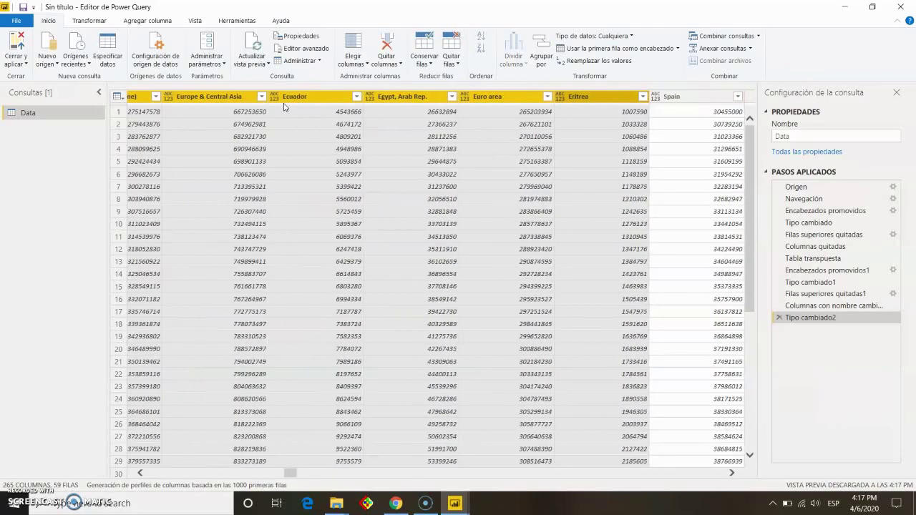
pyautogui.hotkey('shift', 'Right')
pyautogui.hotkey('shift', 'Right')
pyautogui.hotkey('shift', 'Right')
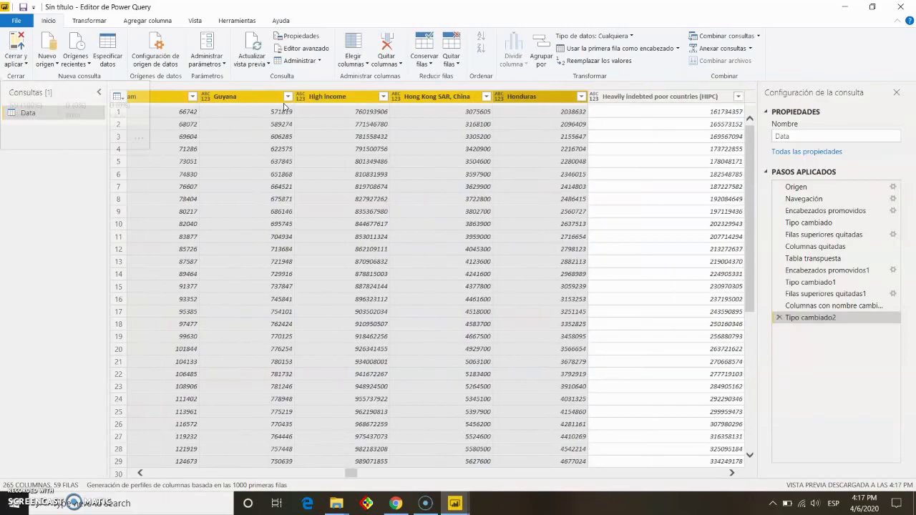
pyautogui.hotkey('shift', 'Right')
pyautogui.hotkey('shift', 'Right')
pyautogui.hotkey('shift', 'Right')
pyautogui.hotkey('shift', 'Right')
pyautogui.hotkey('shift', 'Right')
pyautogui.hotkey('shift', 'Right')
pyautogui.hotkey('shift', 'Right')
pyautogui.hotkey('shift', 'Right')
pyautogui.hotkey('shift', 'Right')
pyautogui.hotkey('shift', 'Right')
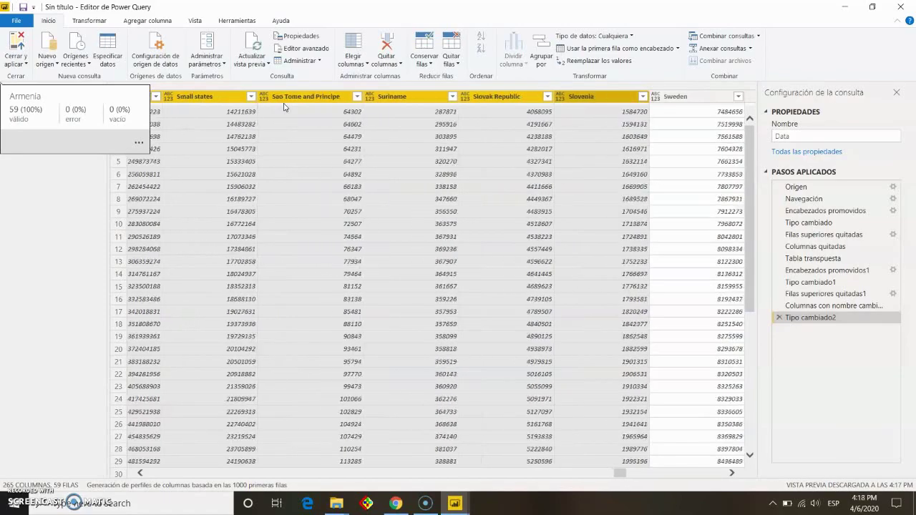
pyautogui.hscroll(9, 283, 105)
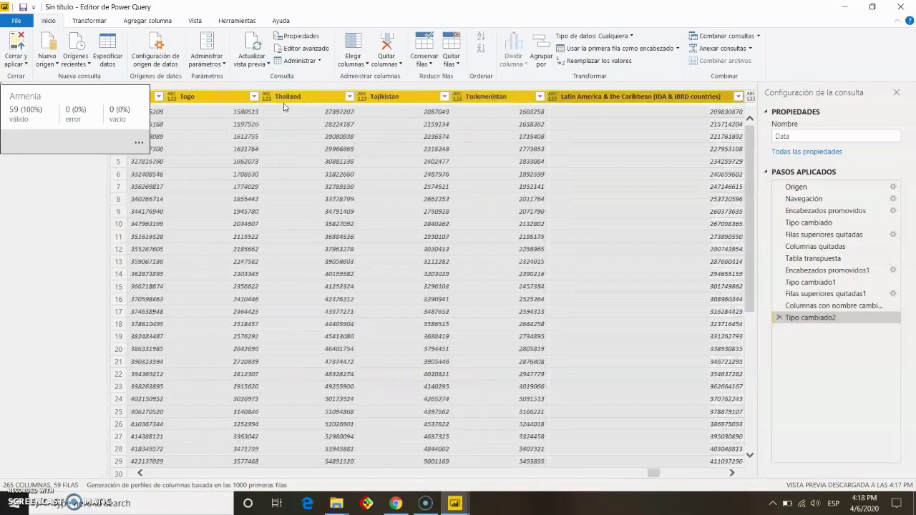
pyautogui.hscroll(3, 283, 106)
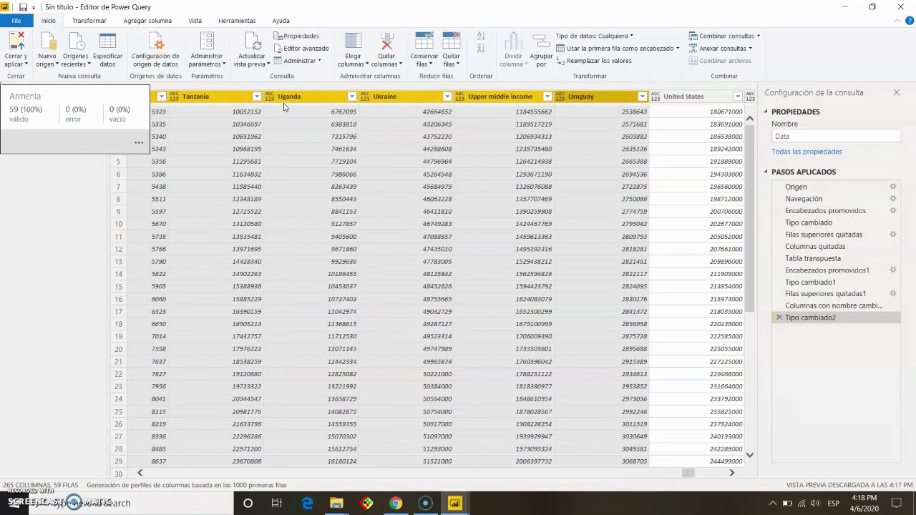
pyautogui.hscroll(10, 283, 106)
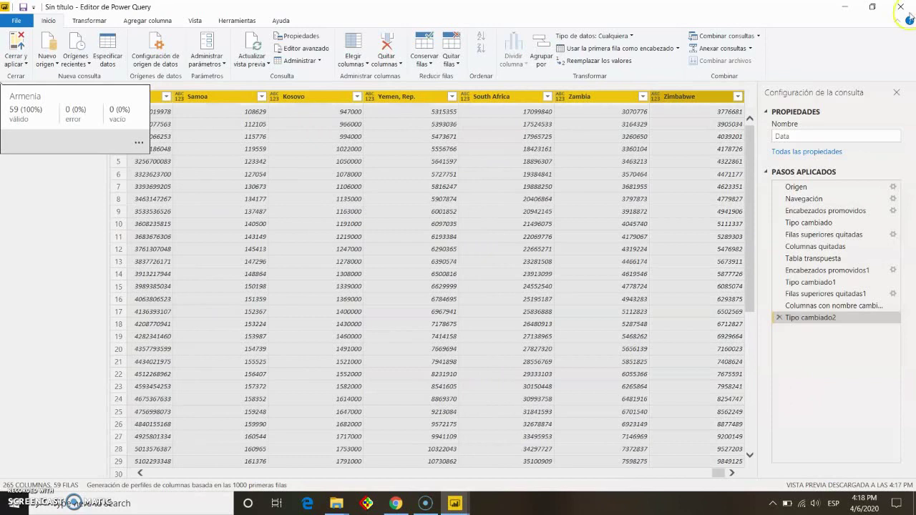
pyautogui.click(631, 35)
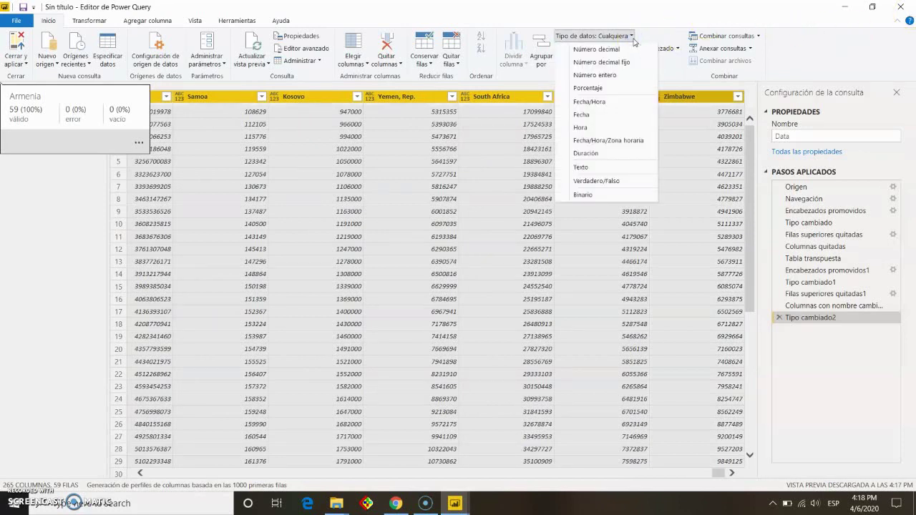
pyautogui.click(632, 128)
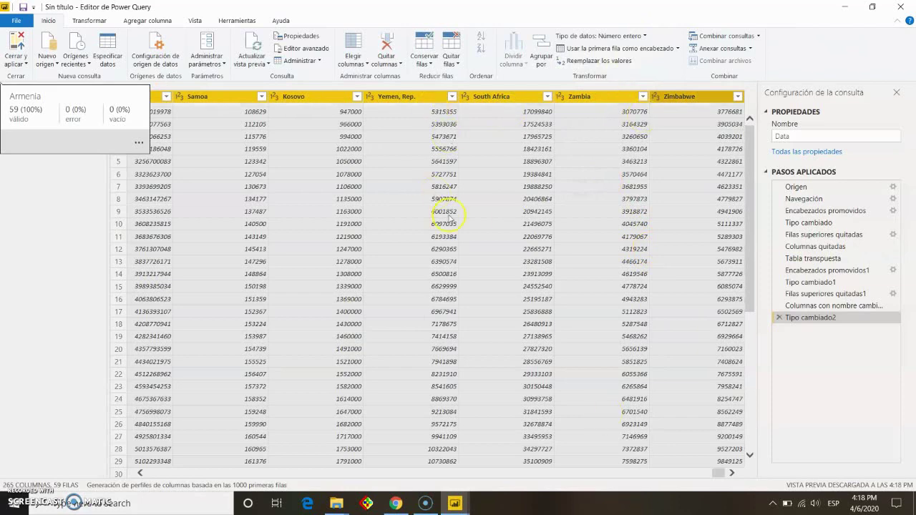
# Close the query editor, applying the changes to the Data query, and switch back to the Power BI Desktop window.
pyautogui.scroll(-10, 593, 228)
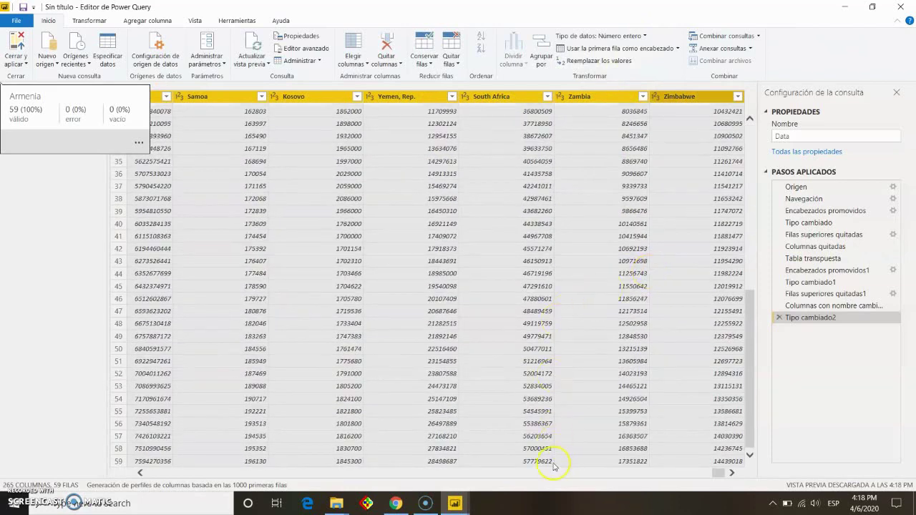
pyautogui.moveTo(718, 472); pyautogui.dragTo(146, 455)
pyautogui.scroll(10, 251, 272)
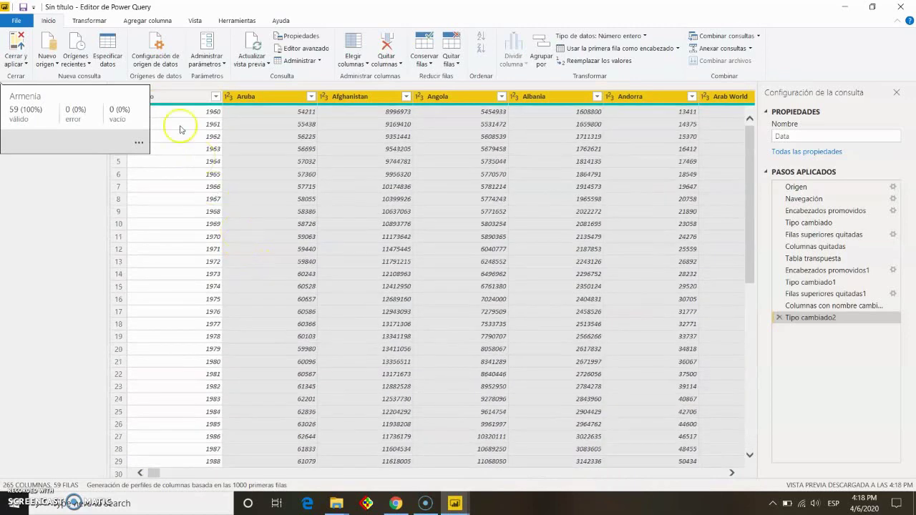
pyautogui.scroll(-10, 188, 260)
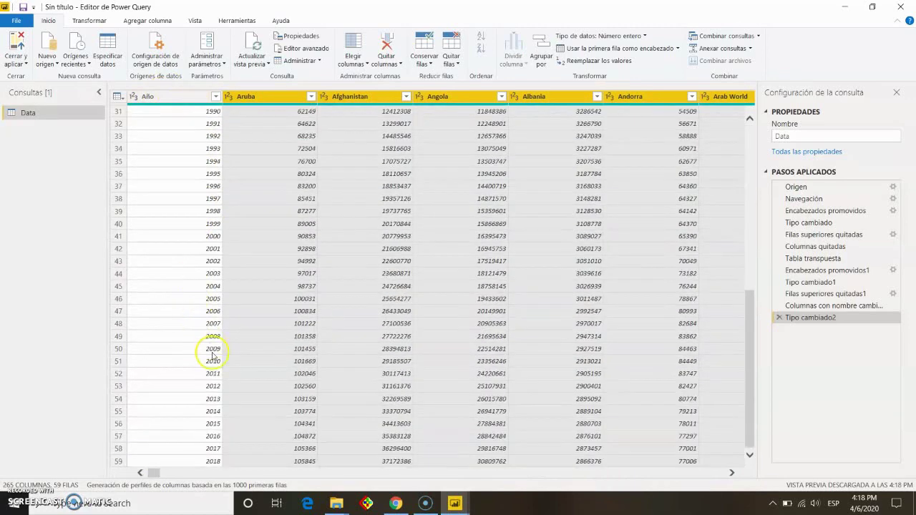
pyautogui.scroll(10, 353, 231)
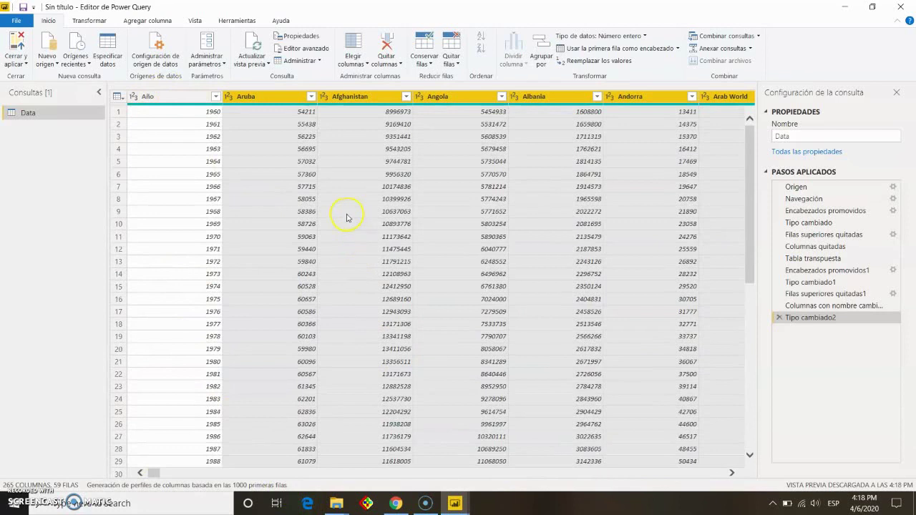
pyautogui.click(16, 41)
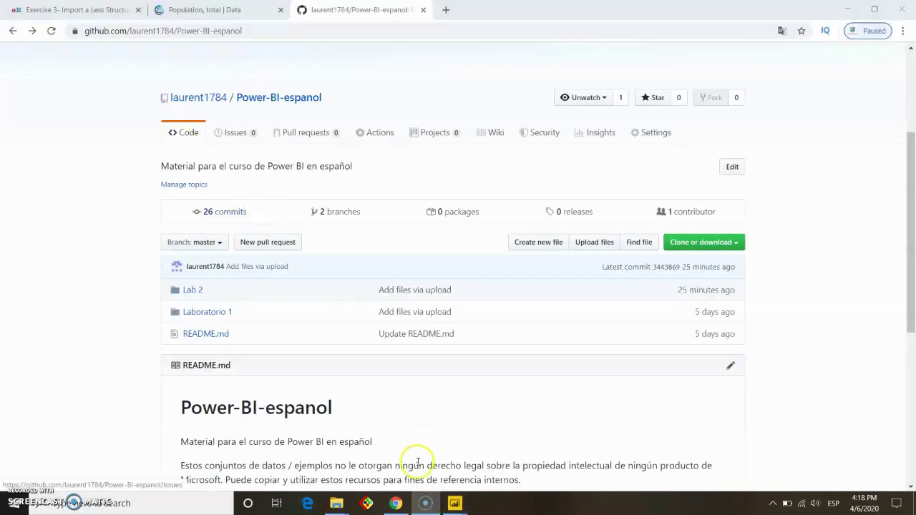
pyautogui.click(455, 503)
pyautogui.moveTo(467, 503)
pyautogui.click(466, 460)
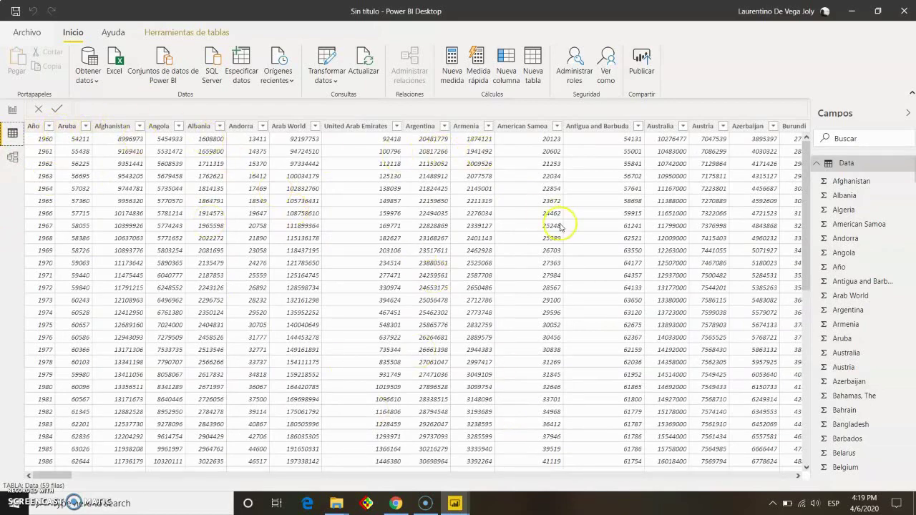
# Examine the loaded Data table's rows in the data view and its list of fields in the model view.
pyautogui.scroll(-10, 544, 236)
pyautogui.scroll(10, 123, 232)
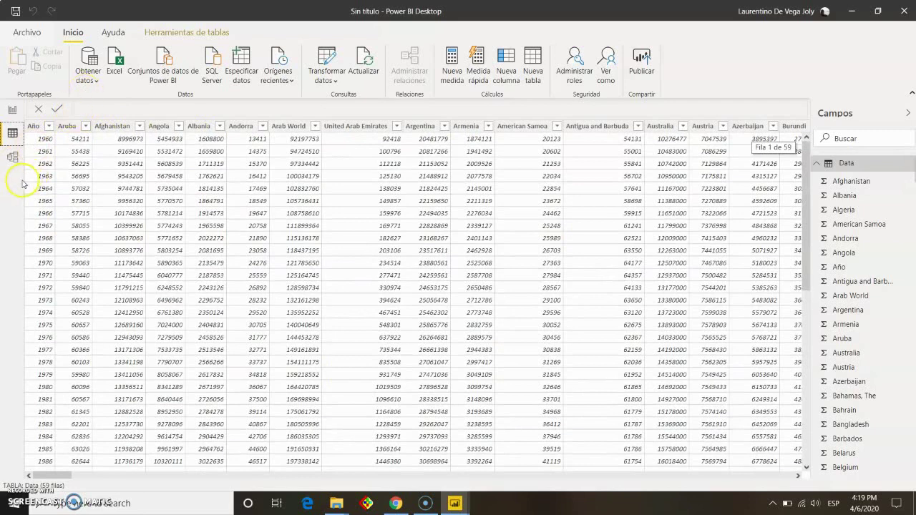
pyautogui.click(12, 156)
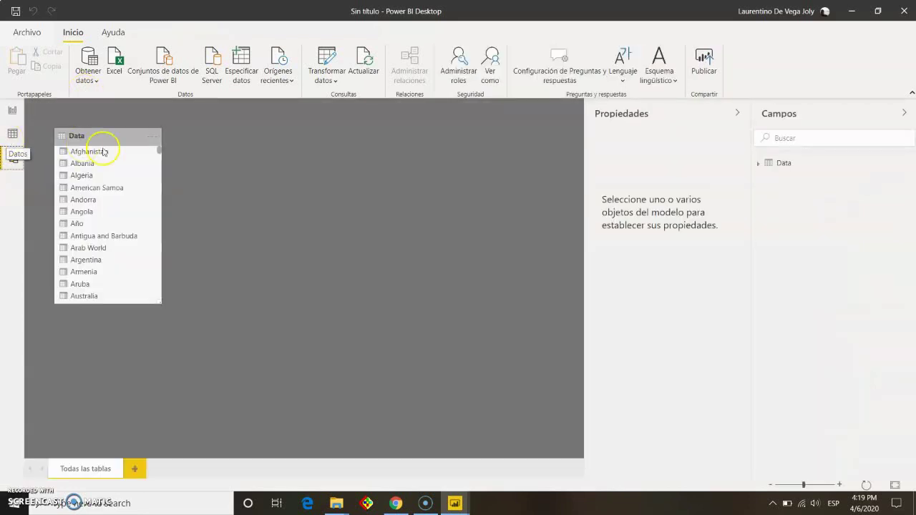
pyautogui.scroll(-8, 138, 169)
pyautogui.scroll(-5, 148, 171)
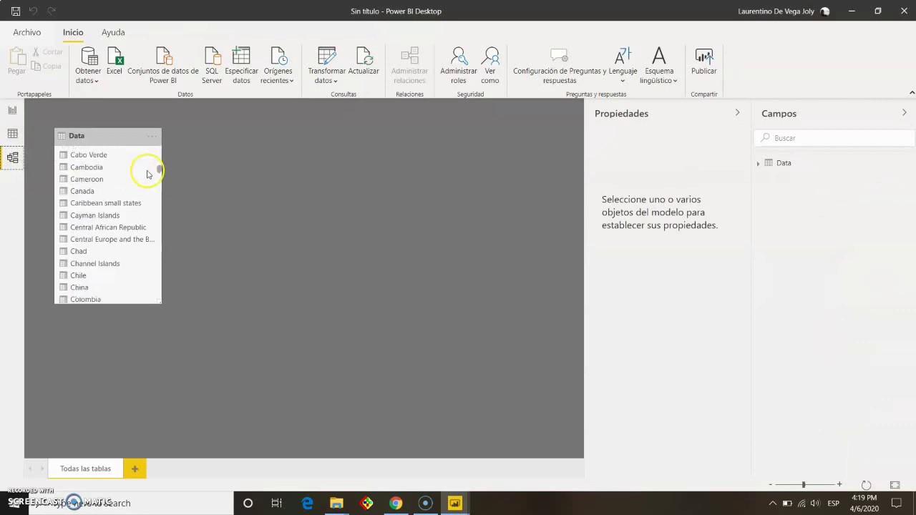
pyautogui.click(13, 134)
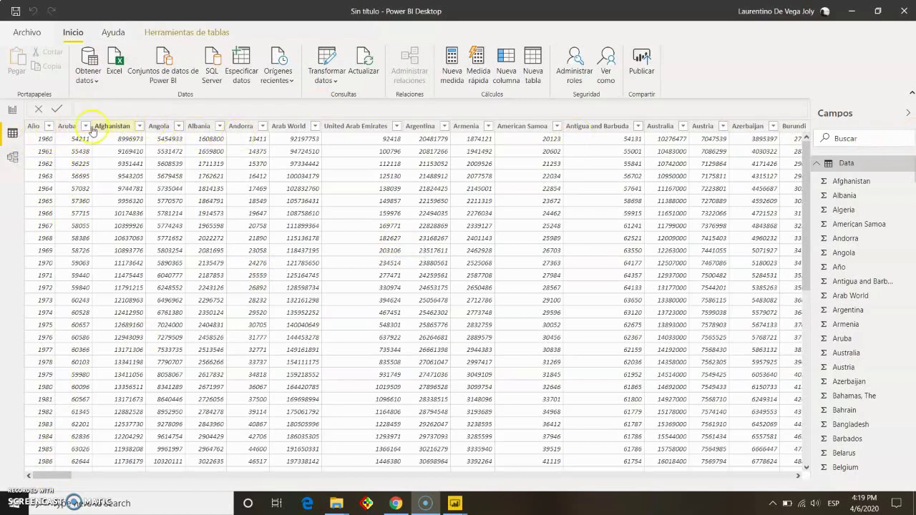
pyautogui.scroll(-8, 115, 315)
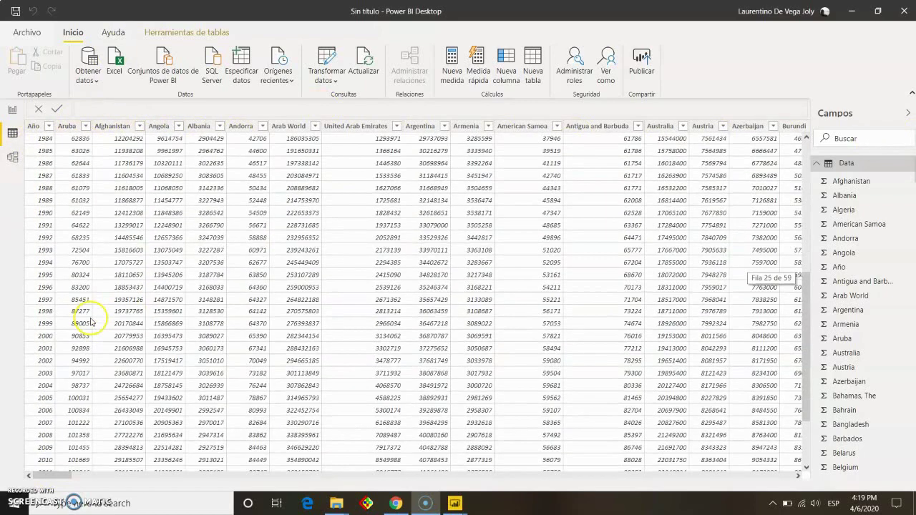
pyautogui.scroll(8, 90, 322)
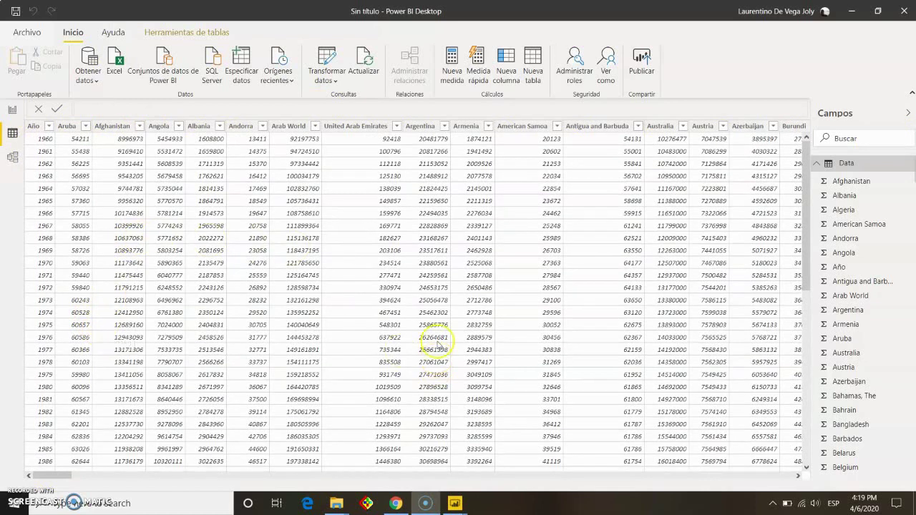
# Save the report as a Power BI file named Laboratorio 2 in the Lab 2 folder.
pyautogui.click(23, 33)
pyautogui.press('Escape')
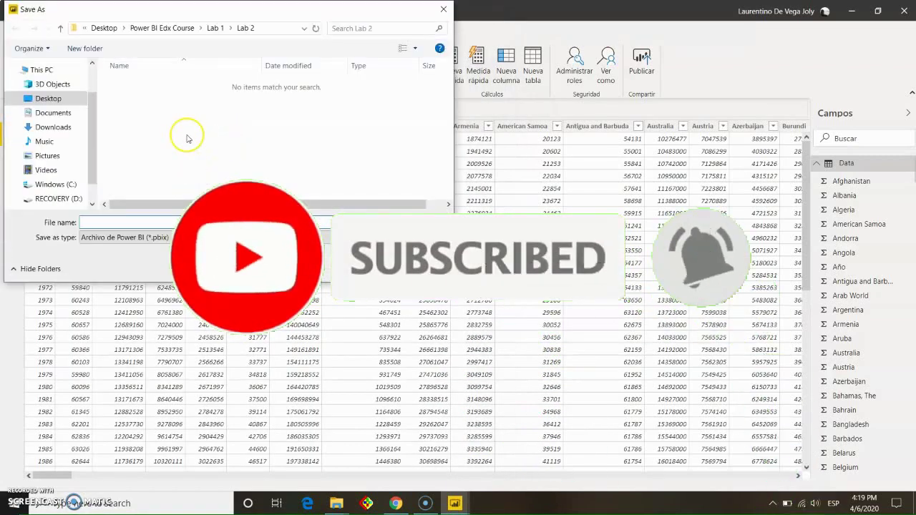
pyautogui.write('La')
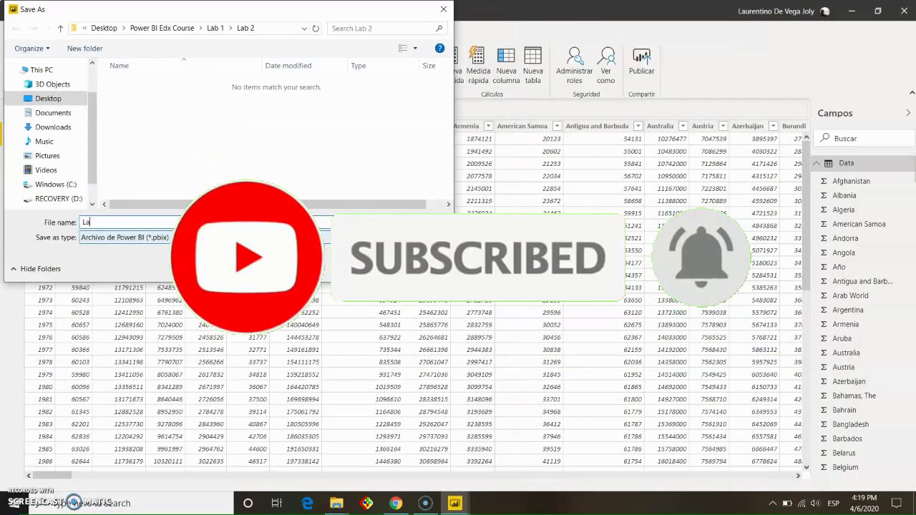
pyautogui.write('boratorio 2')
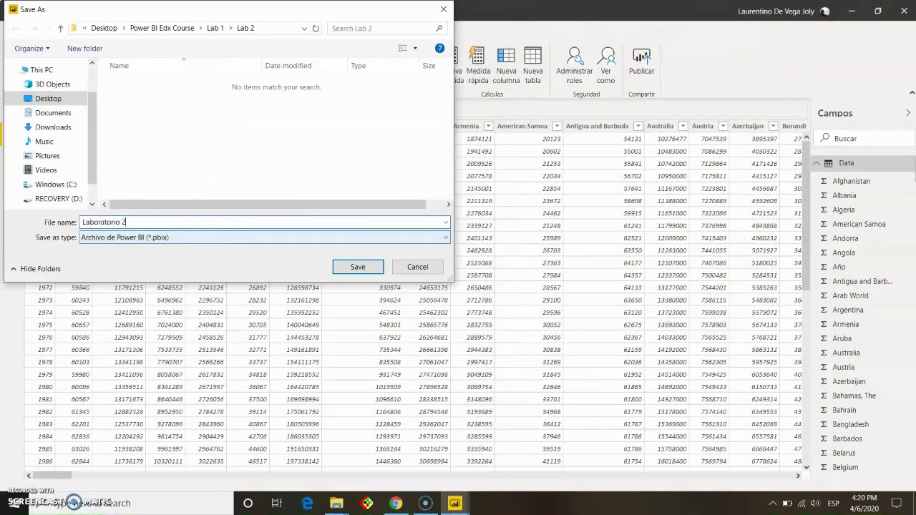
pyautogui.click(373, 266)
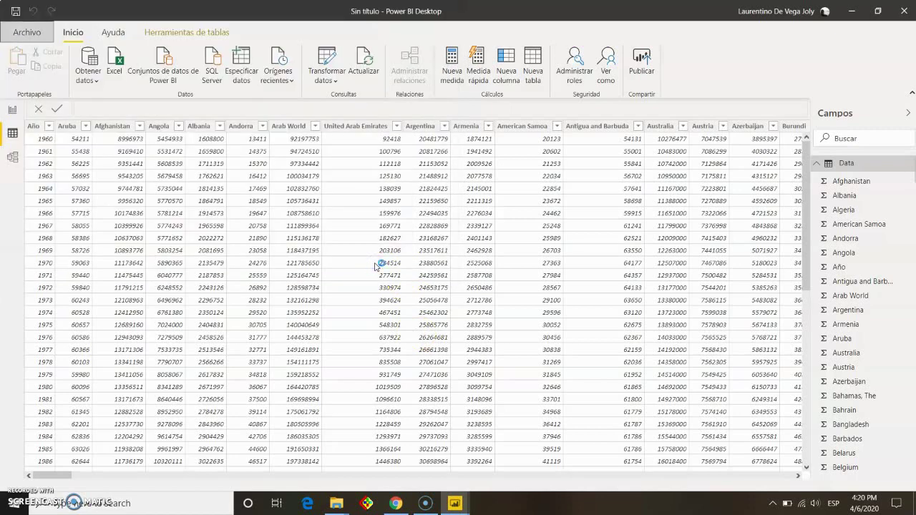